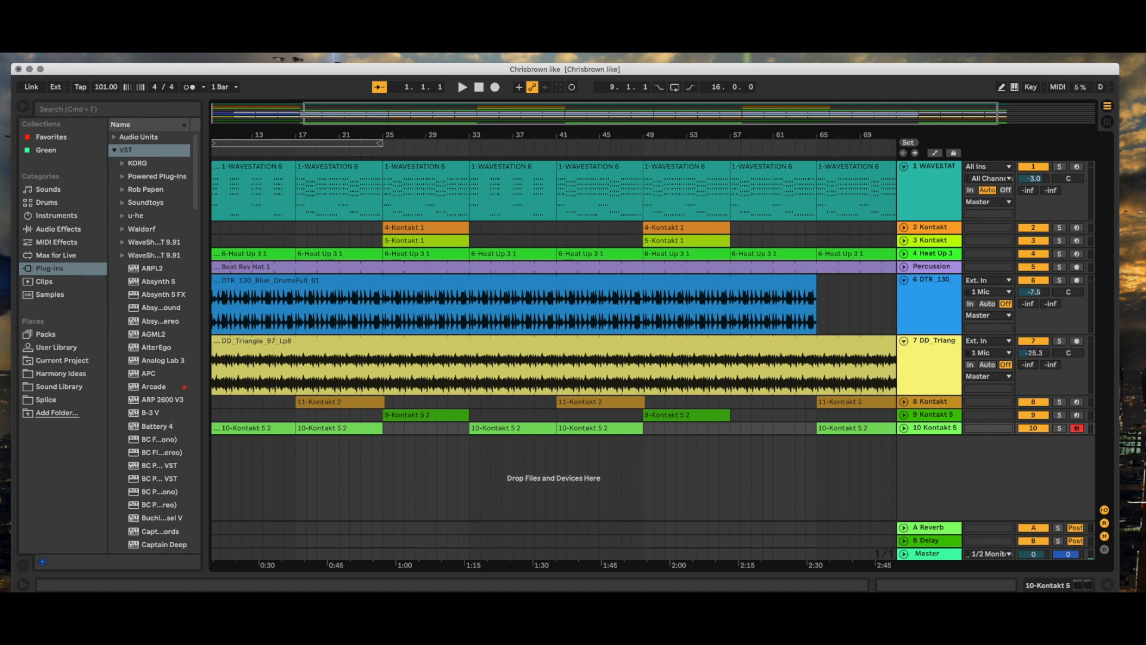
Step: Solo the WAVESTATION track and play the arrangement from the start to hear it alone
{"action": "left_click", "coordinate": [1060, 167]}
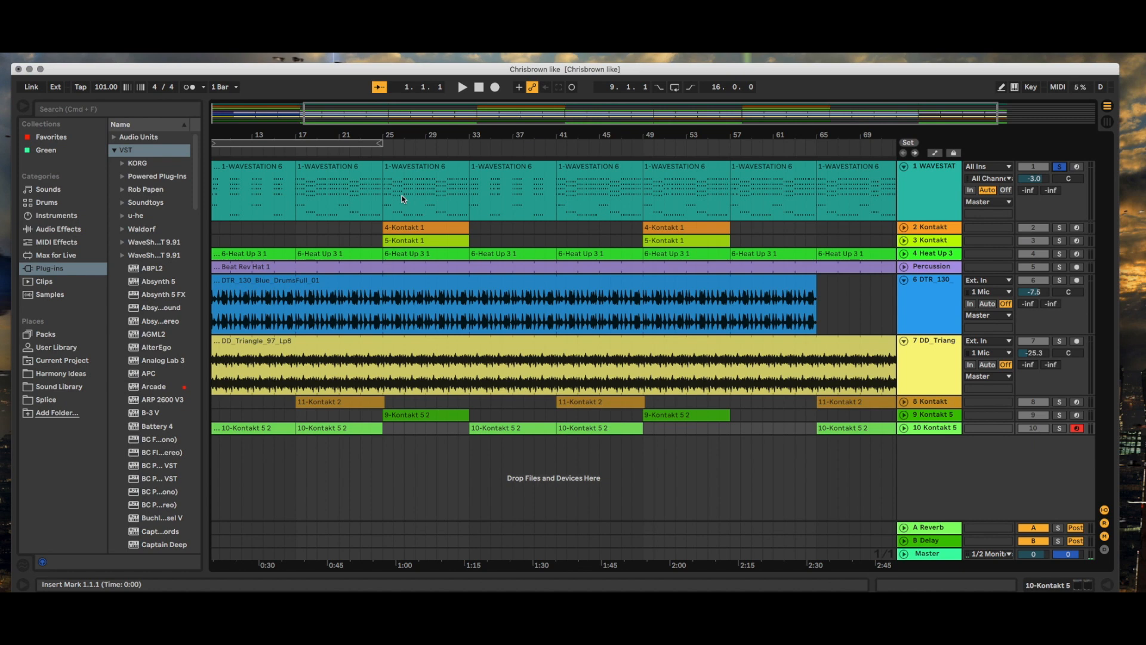
{"action": "key", "text": "space"}
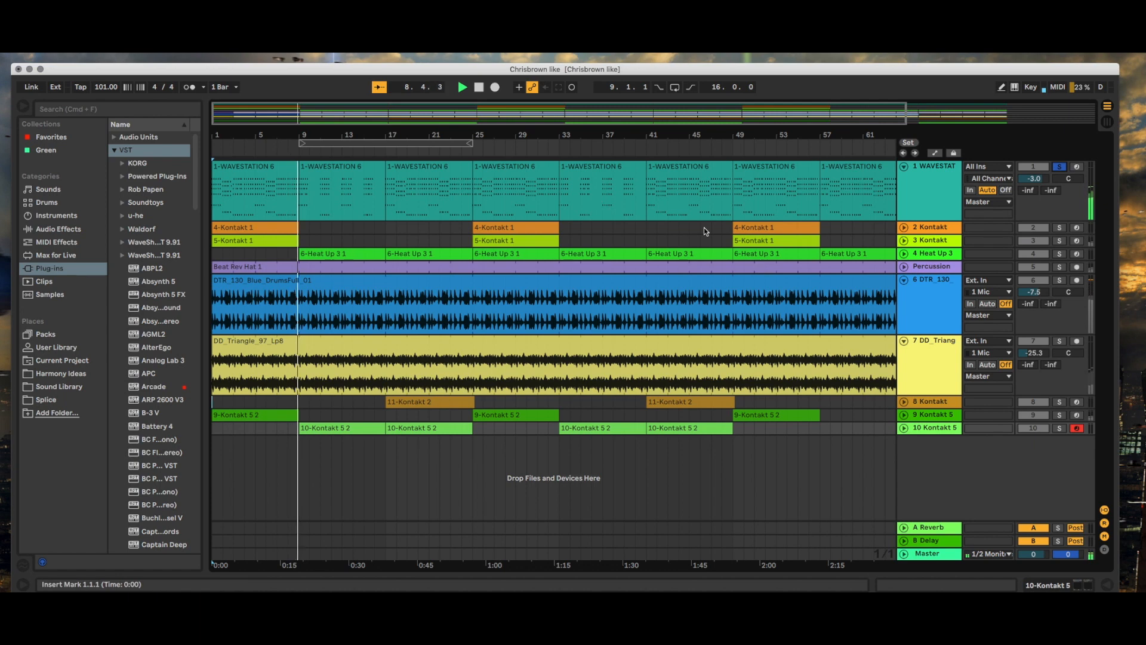
Step: Open the Wavestation synth on track 1 from the session mixer and audition its African Sunset sound on the on-screen keyboard
{"action": "left_click", "coordinate": [1109, 124]}
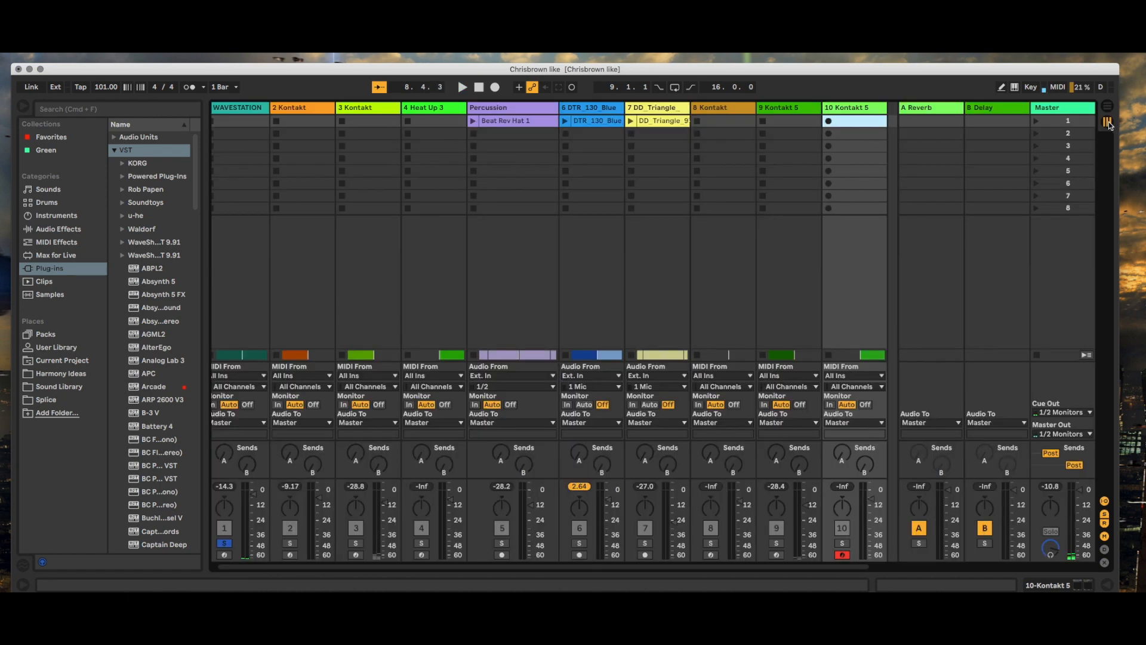
{"action": "left_click", "coordinate": [241, 110]}
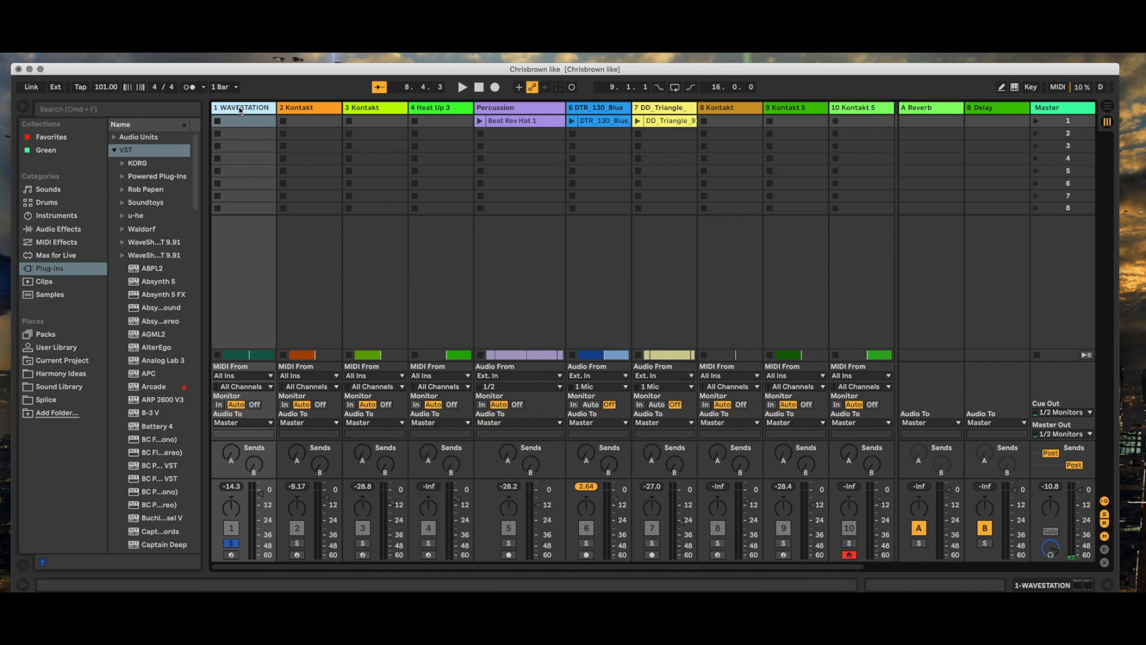
{"action": "double_click", "coordinate": [240, 109]}
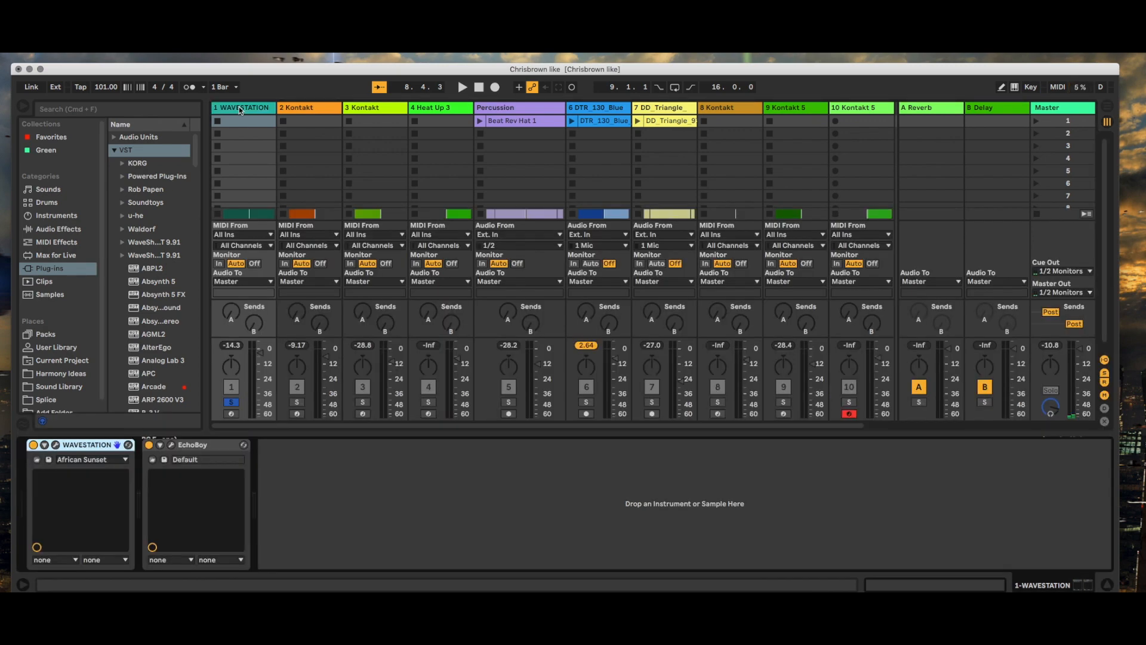
{"action": "left_click", "coordinate": [55, 444]}
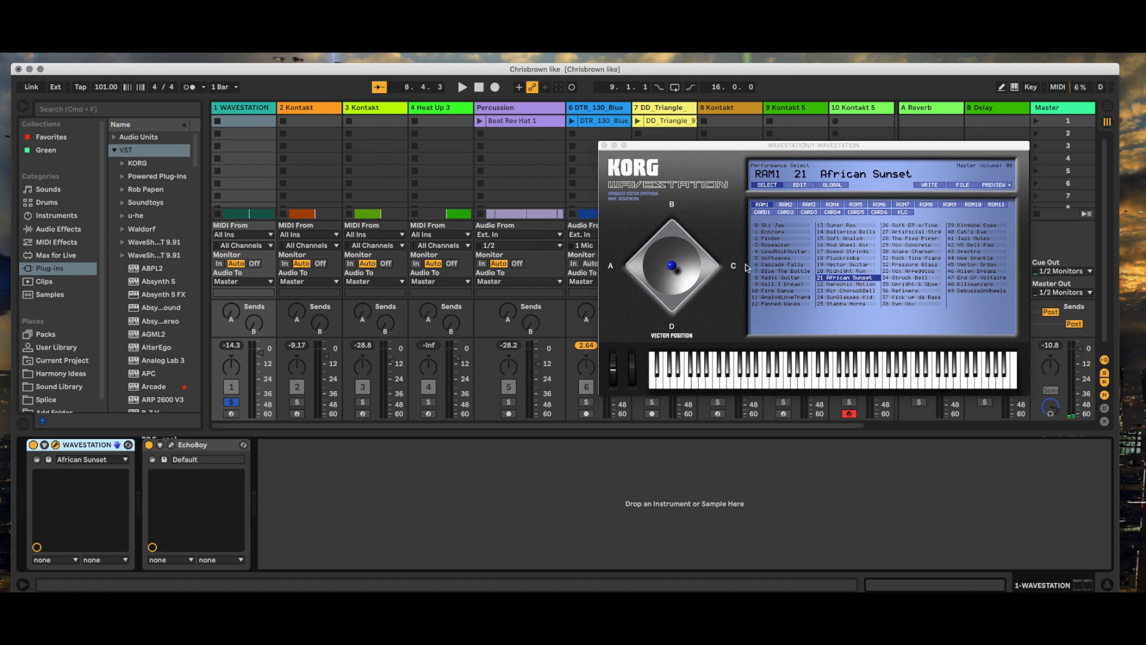
{"action": "left_click", "coordinate": [795, 385]}
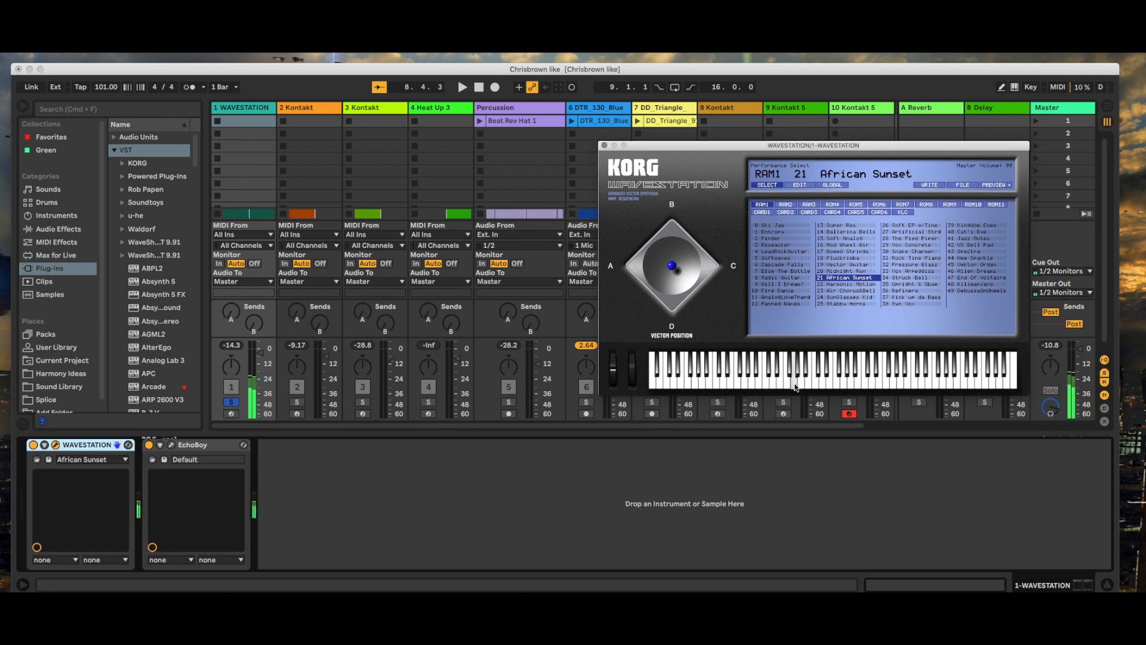
{"action": "mouse_move", "coordinate": [796, 386]}
{"action": "left_mouse_down"}
{"action": "mouse_move", "coordinate": [875, 389]}
{"action": "mouse_move", "coordinate": [772, 388]}
{"action": "left_mouse_up"}
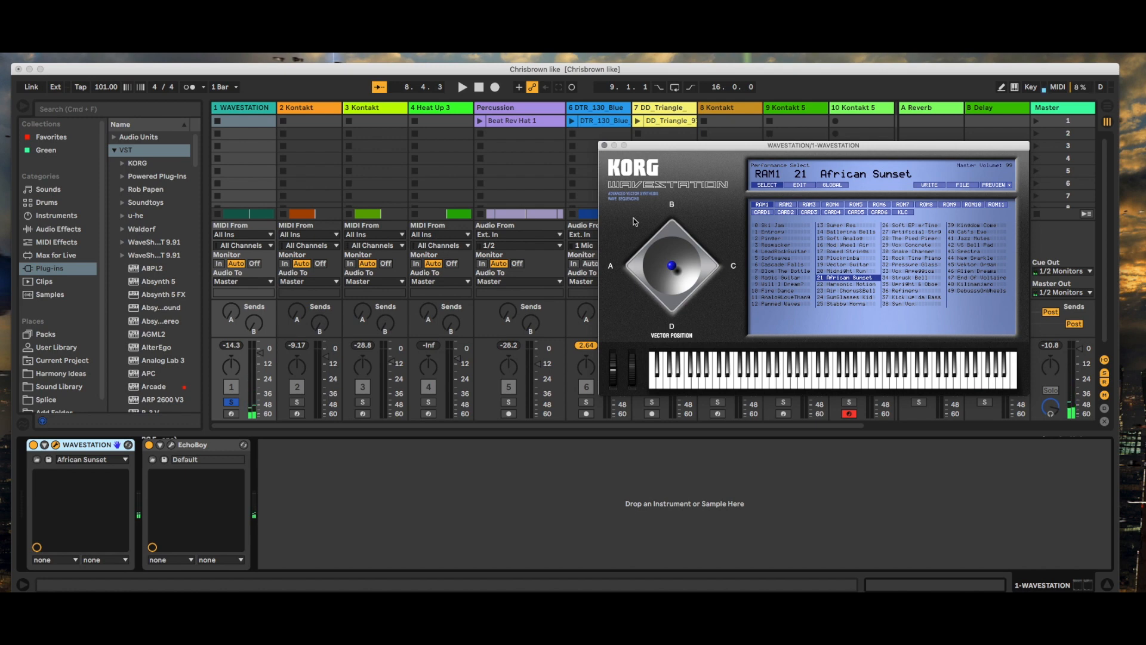
{"action": "left_click", "coordinate": [604, 145]}
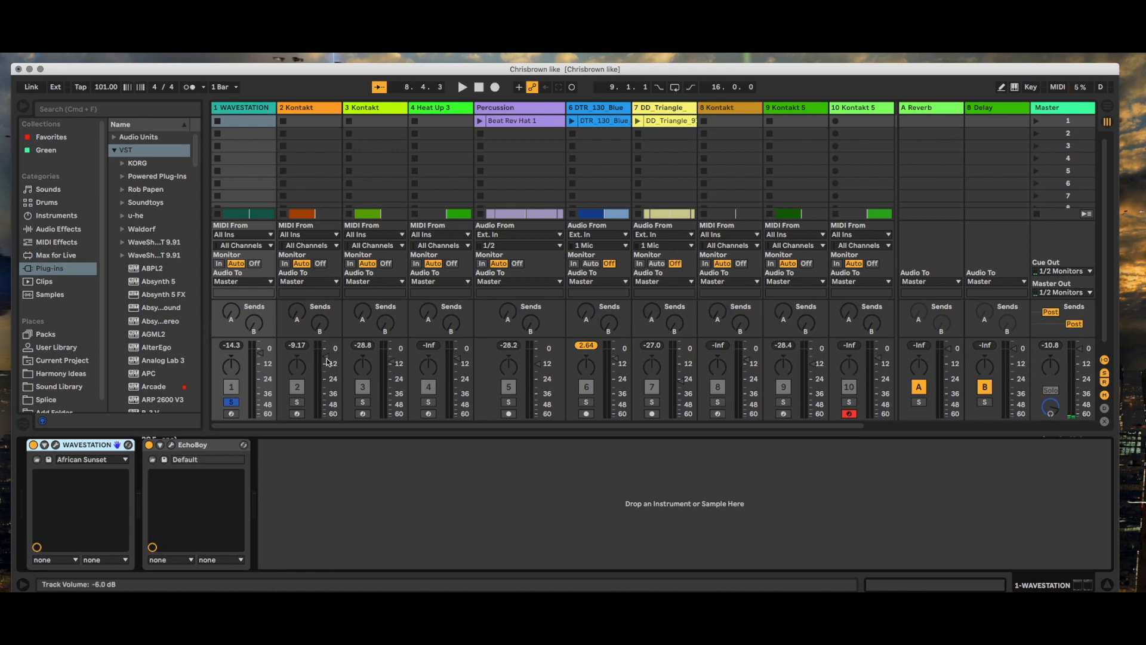
Step: Examine the EchoBoy delay settings on the WAVESTATION track and close the plug-in window
{"action": "left_click", "coordinate": [172, 447]}
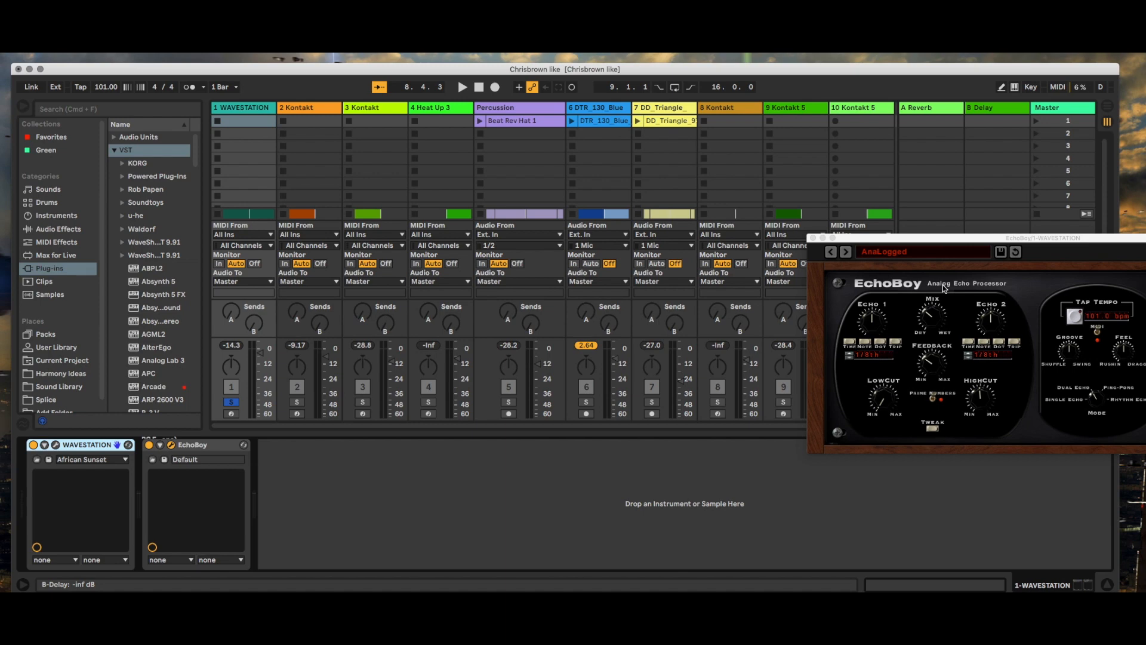
{"action": "left_click_drag", "start_coordinate": [983, 242], "coordinate": [821, 242]}
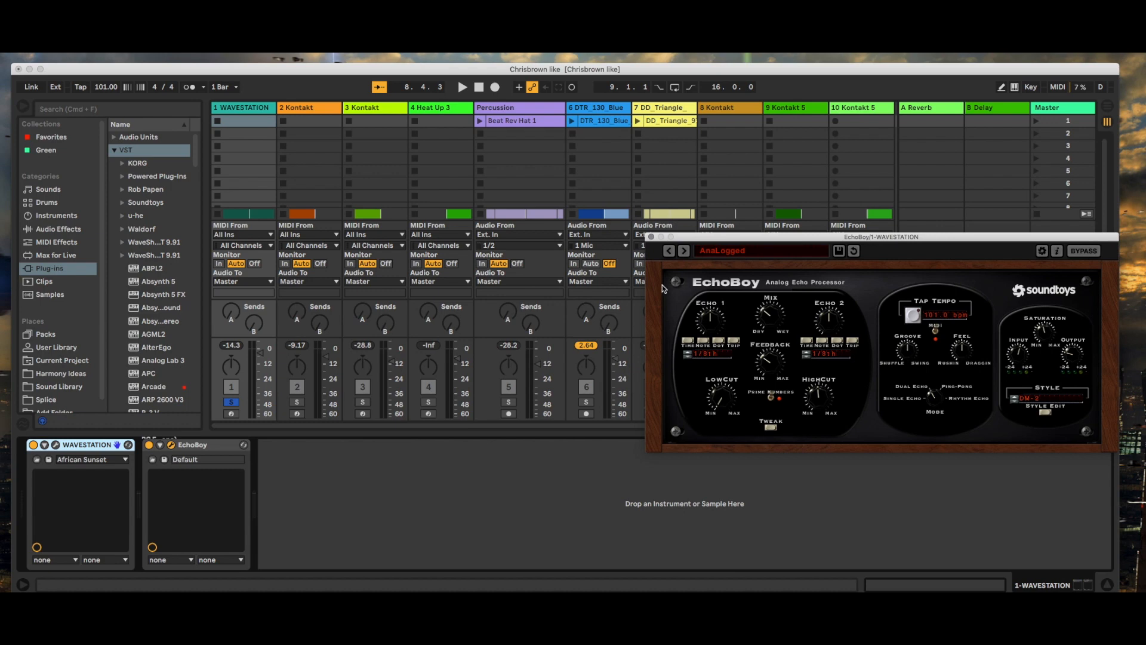
{"action": "left_click", "coordinate": [651, 237]}
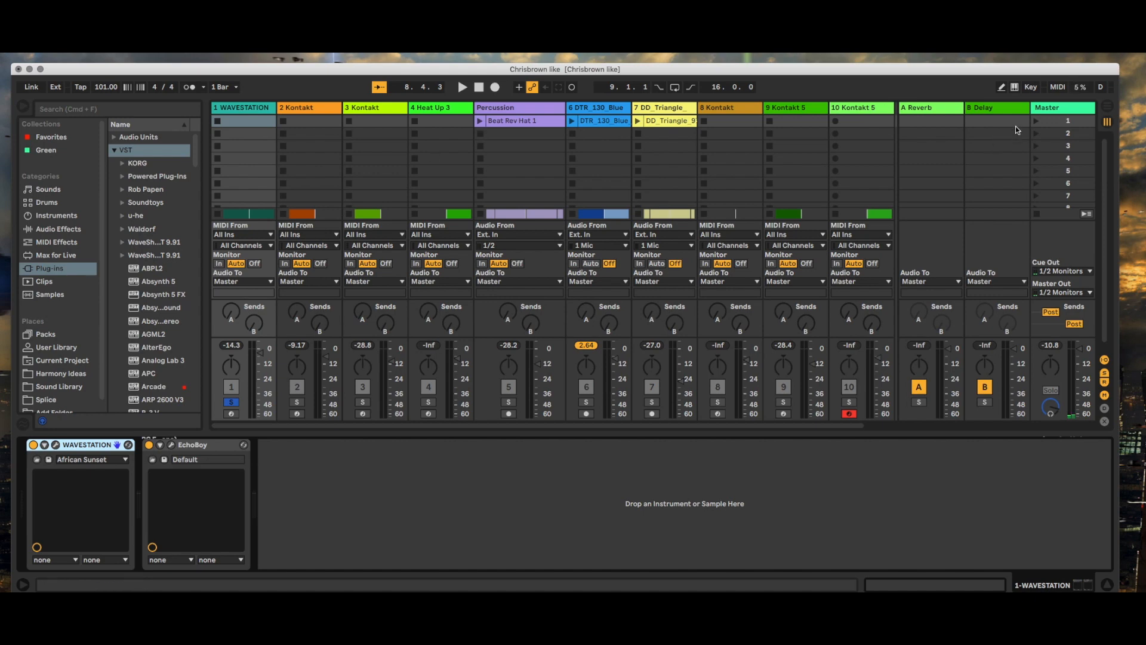
Step: Solo the 2 Kontakt track in the arrangement and play it from bar 1
{"action": "left_click", "coordinate": [1108, 107]}
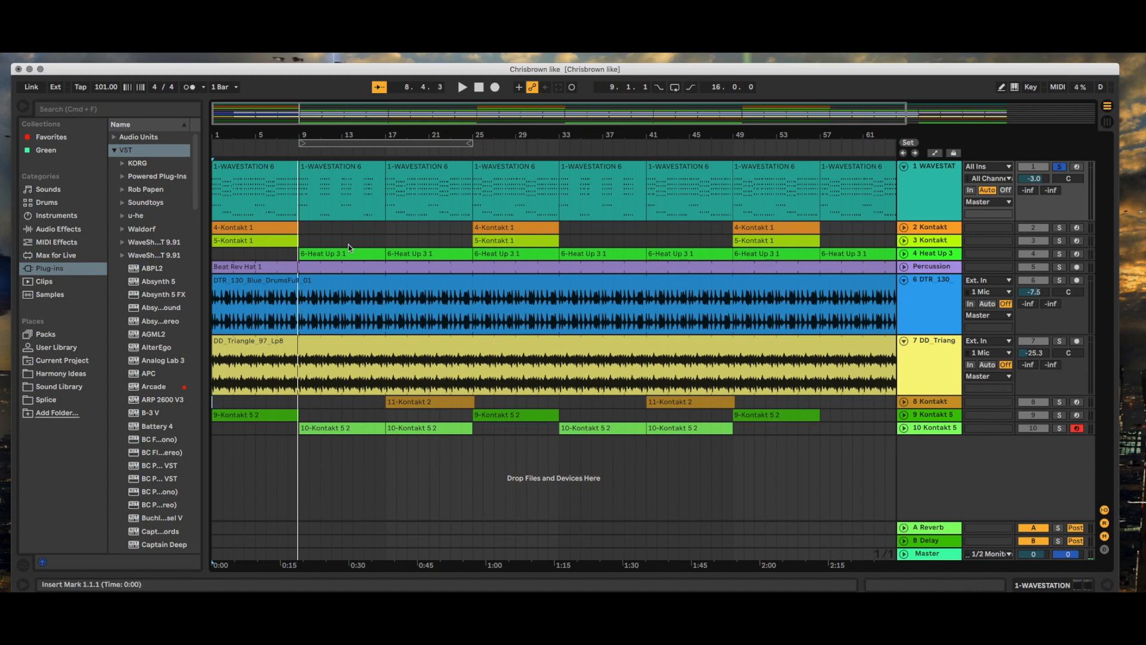
{"action": "left_click", "coordinate": [212, 144]}
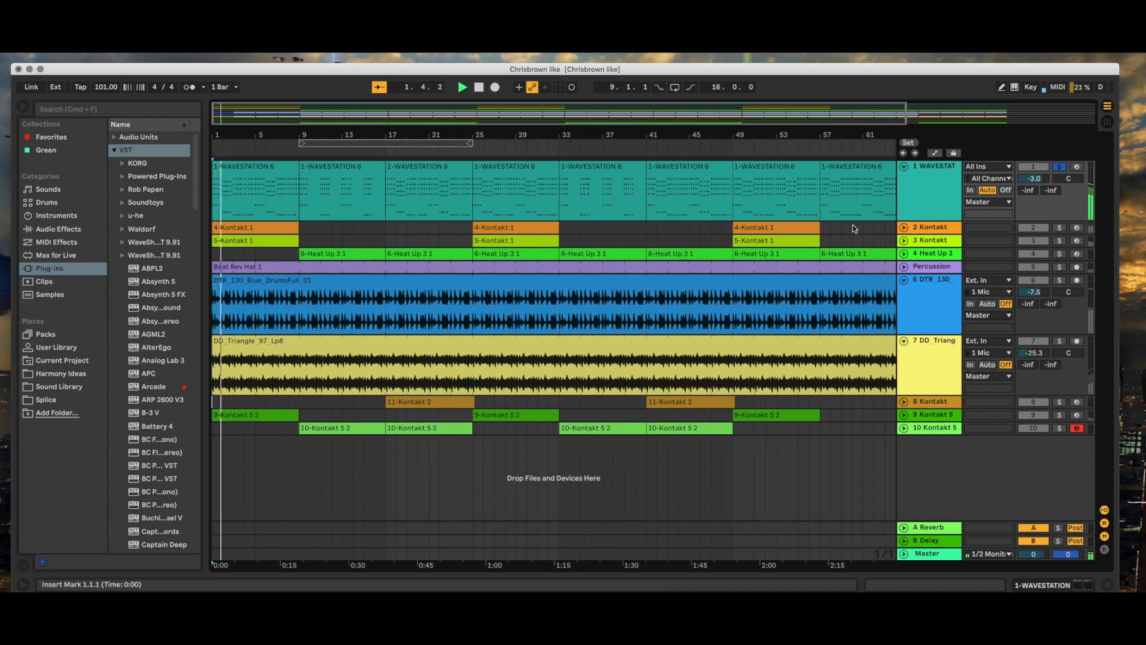
{"action": "left_click", "coordinate": [1061, 227]}
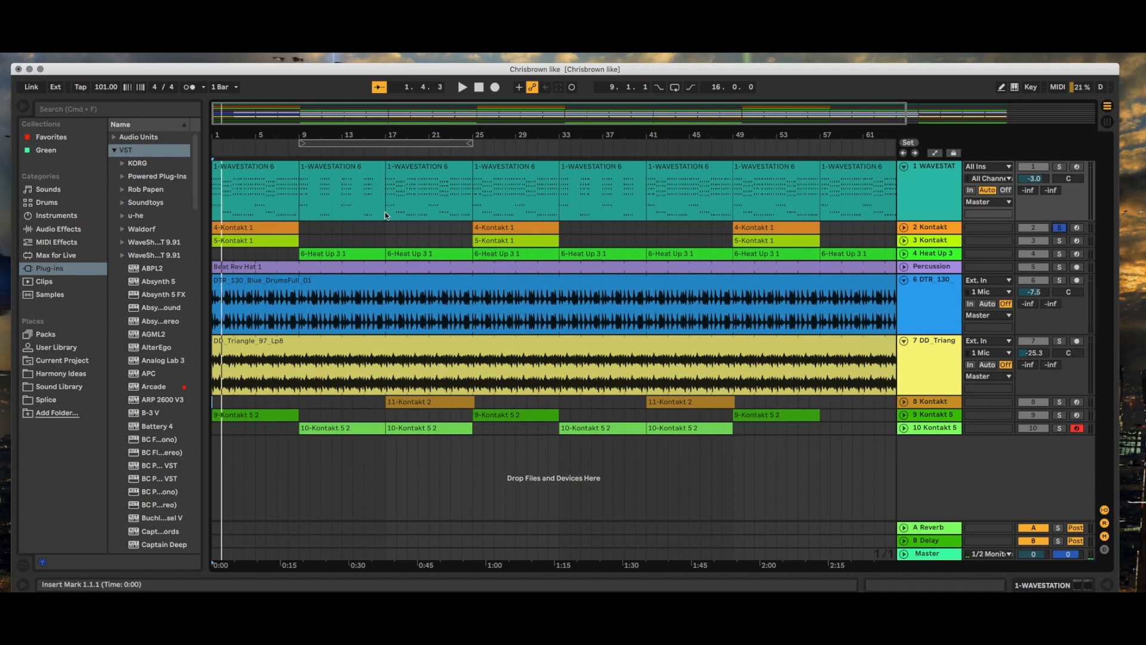
{"action": "key", "text": "space"}
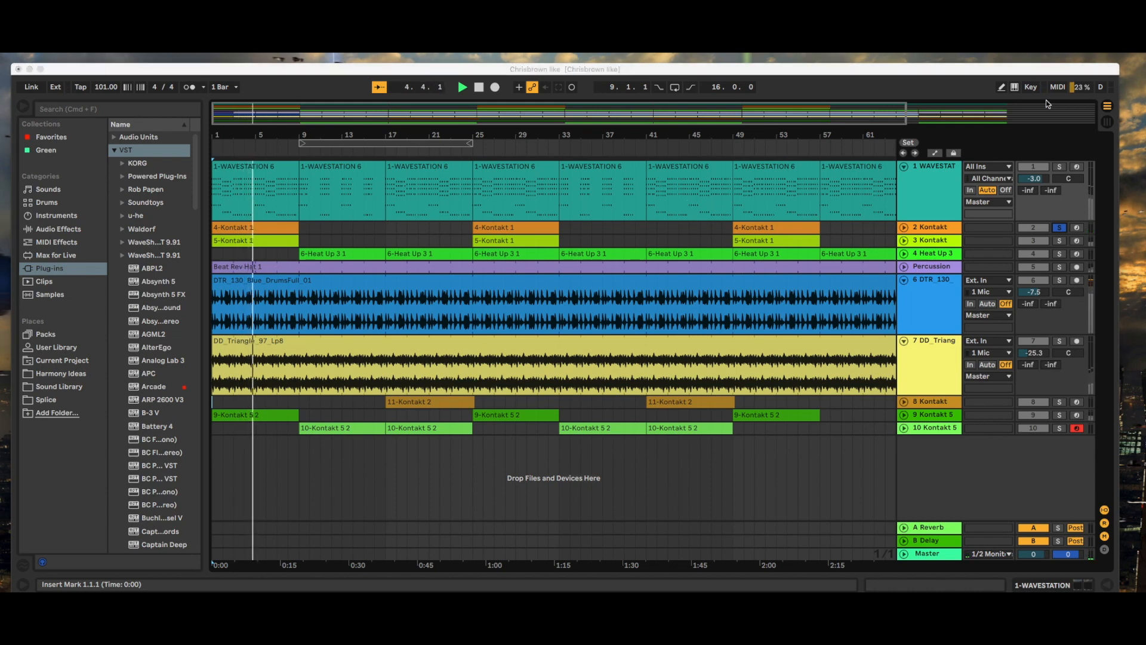
Step: Open the Kontakt instrument on track 2 to examine its Signal patch, stop playback, and close the plug-in
{"action": "left_click", "coordinate": [1108, 119]}
{"action": "left_click", "coordinate": [1108, 119]}
{"action": "left_click", "coordinate": [309, 107]}
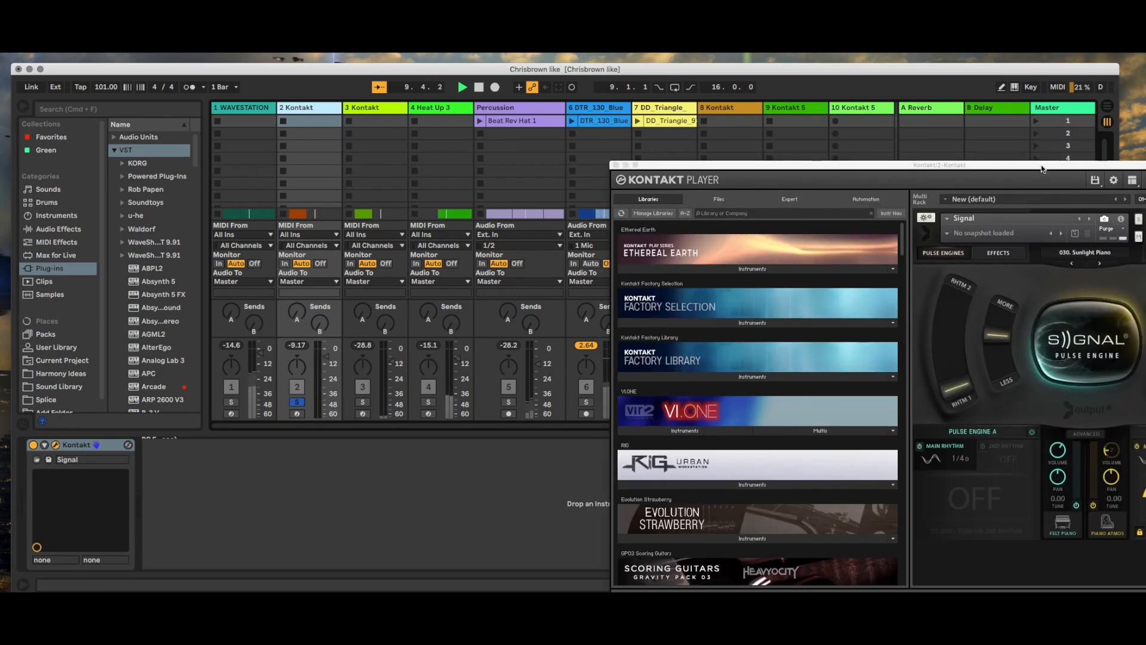
{"action": "left_click_drag", "start_coordinate": [1042, 164], "coordinate": [712, 134]}
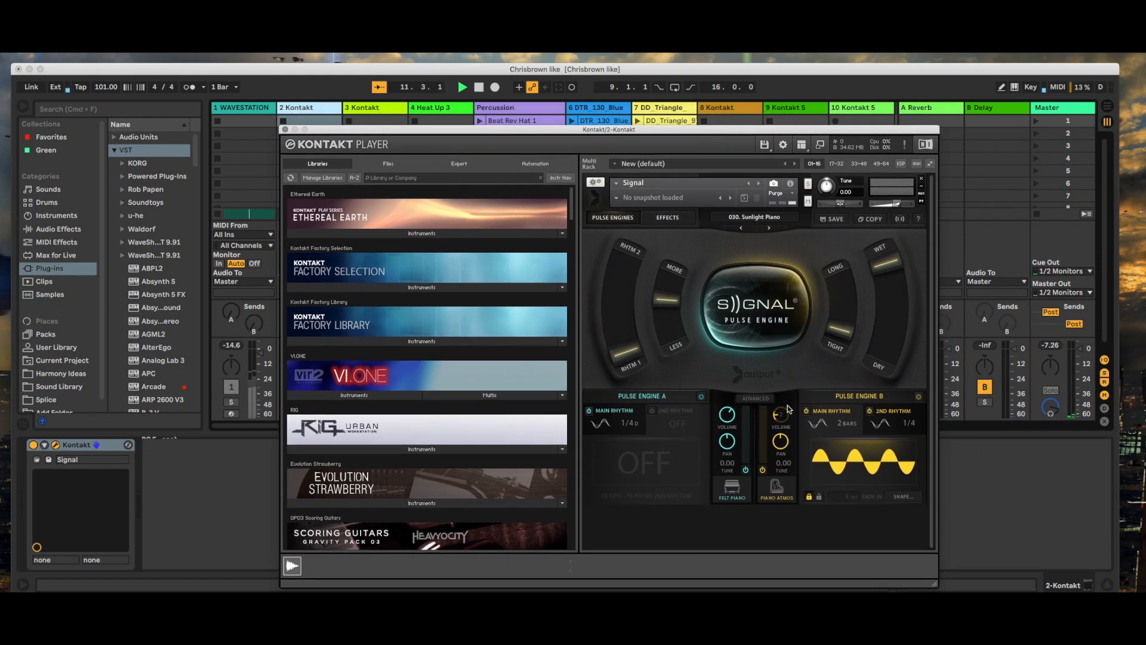
{"action": "key", "text": "space"}
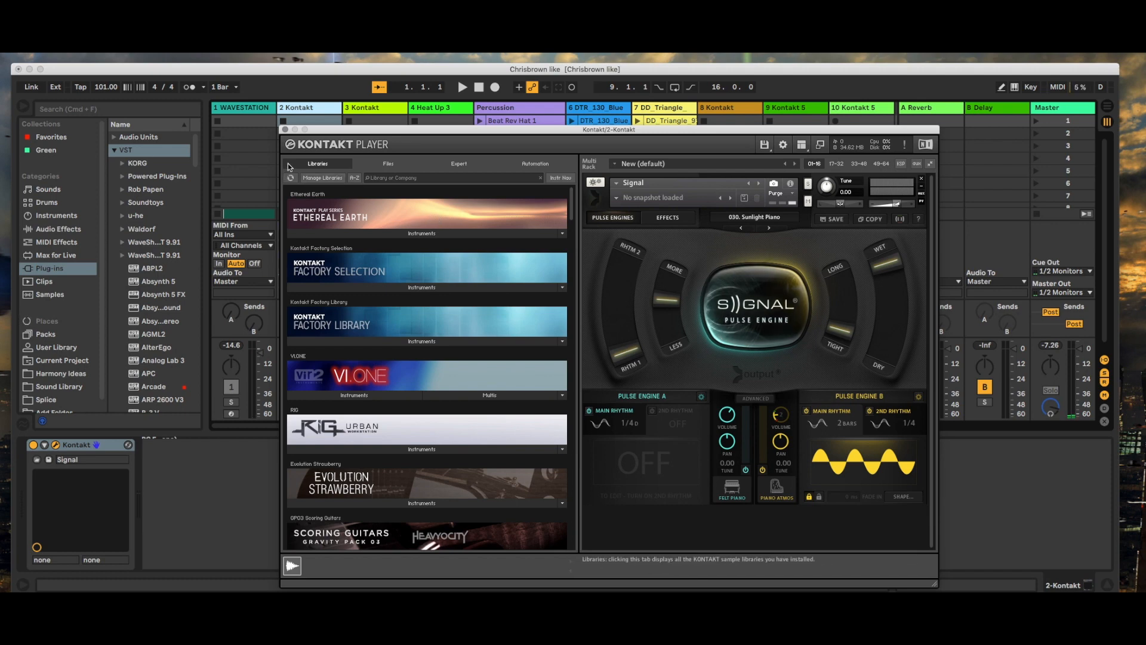
{"action": "left_click", "coordinate": [284, 131]}
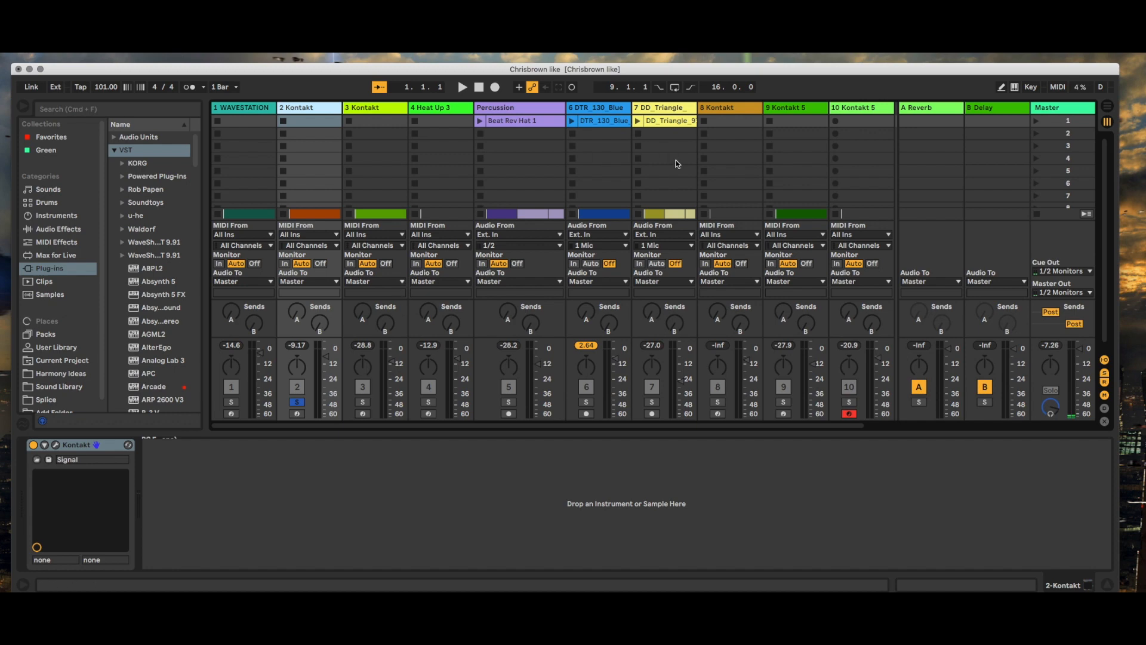
Step: Solo the 3 Kontakt track in the arrangement and play it from the start
{"action": "left_click", "coordinate": [1108, 109]}
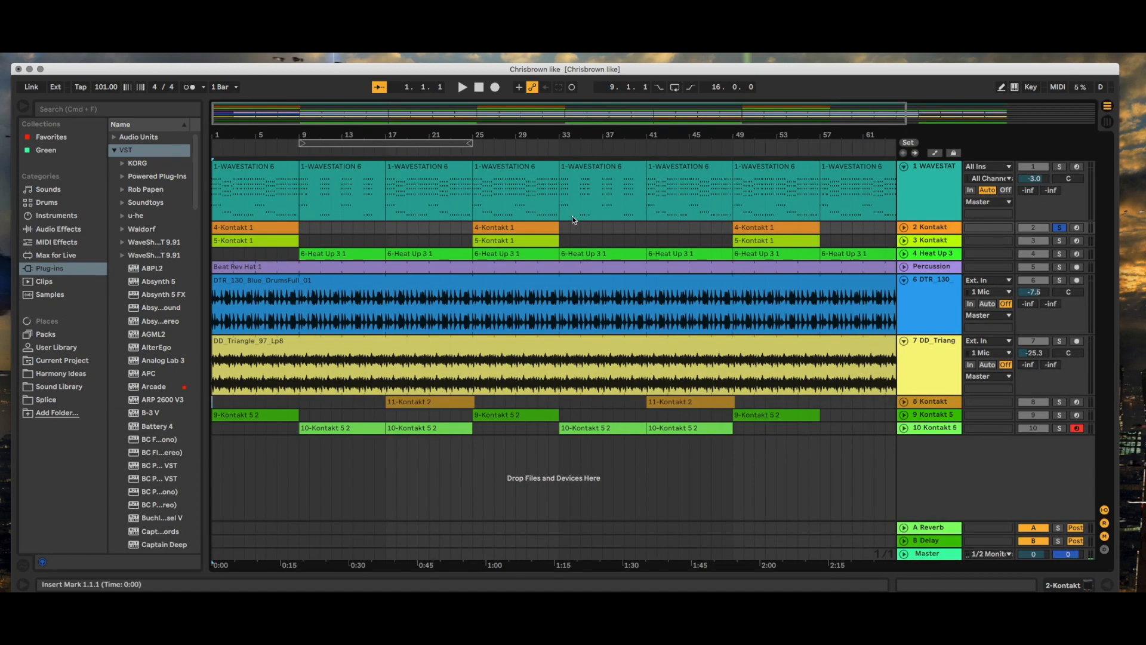
{"action": "left_click", "coordinate": [1060, 241]}
{"action": "key", "text": "space"}
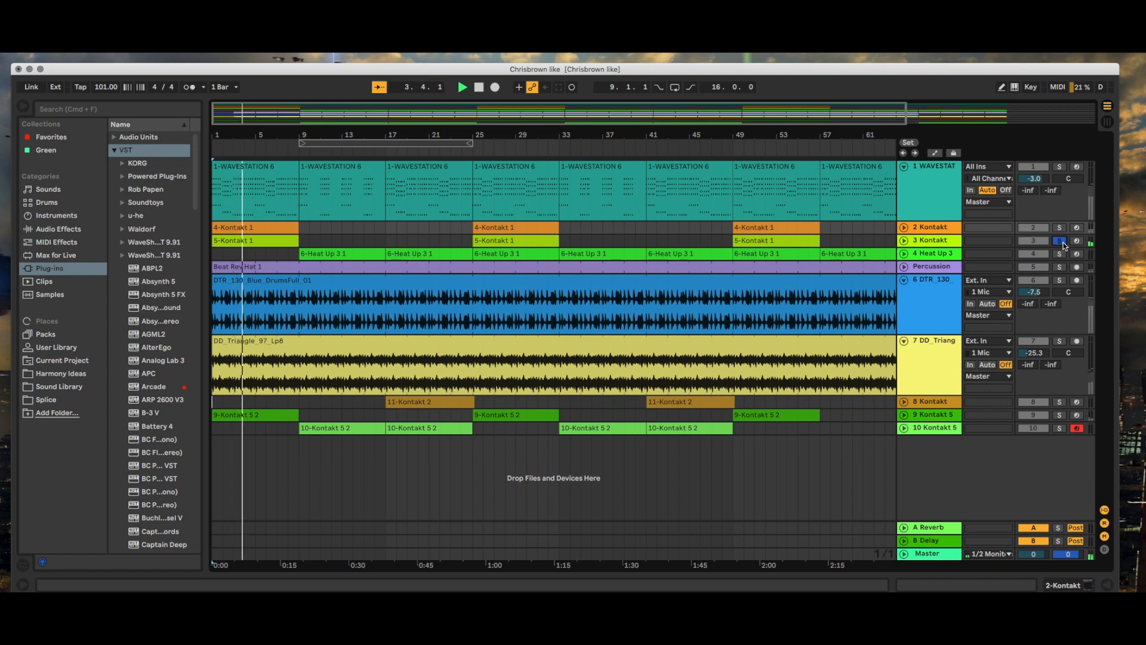
Step: Open the Kontakt instrument on track 3 to examine its String Theory MW patch, and stop playback
{"action": "left_click", "coordinate": [1106, 122]}
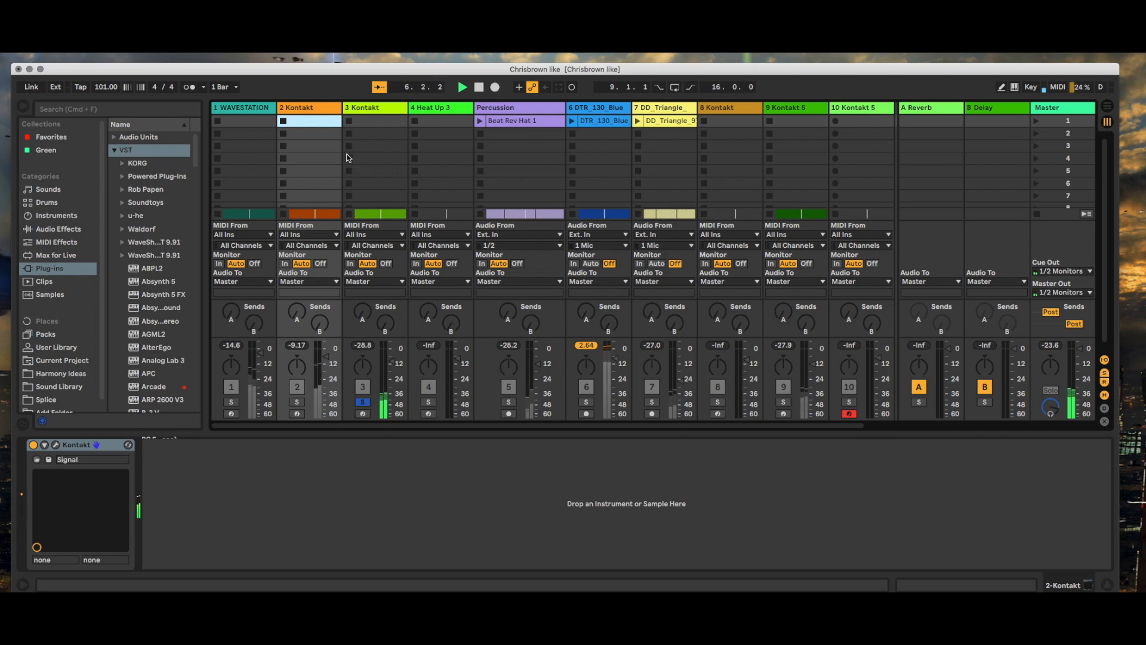
{"action": "left_click", "coordinate": [378, 108]}
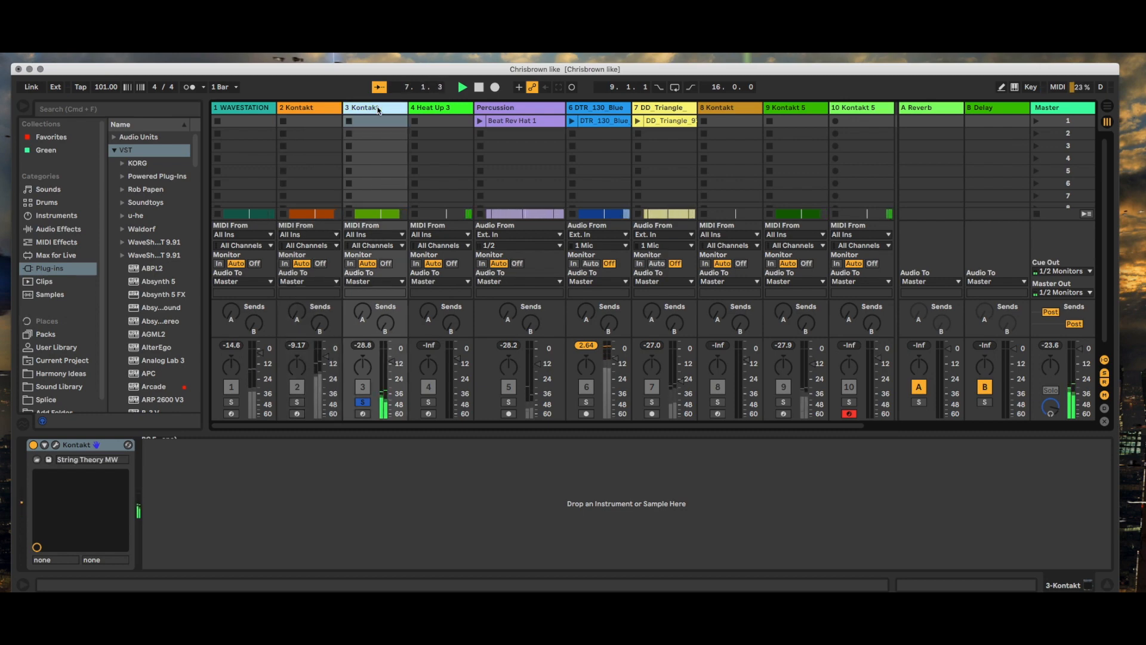
{"action": "left_click", "coordinate": [56, 445]}
{"action": "left_click", "coordinate": [57, 446]}
{"action": "left_click", "coordinate": [57, 445]}
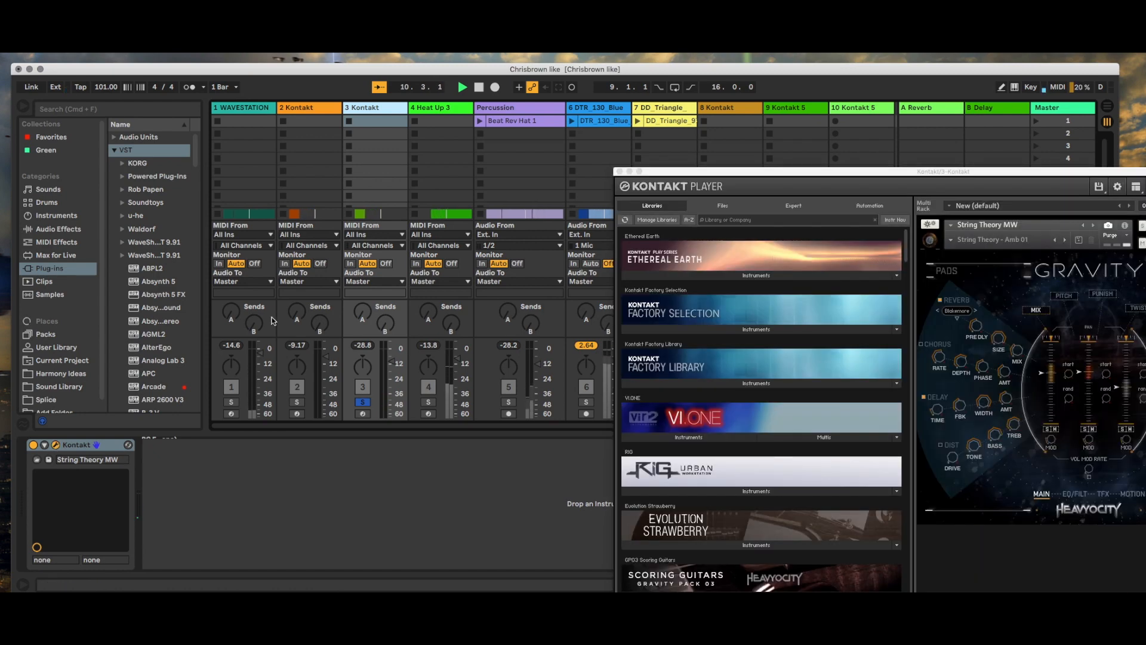
{"action": "left_click_drag", "start_coordinate": [765, 174], "coordinate": [488, 134]}
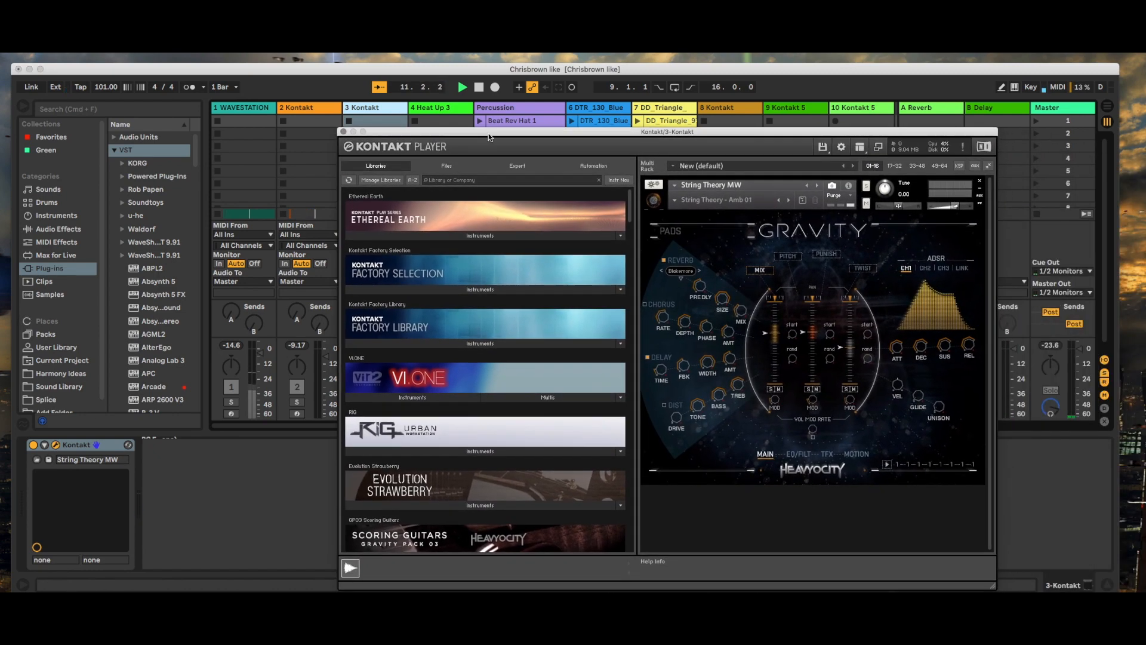
{"action": "key", "text": "space"}
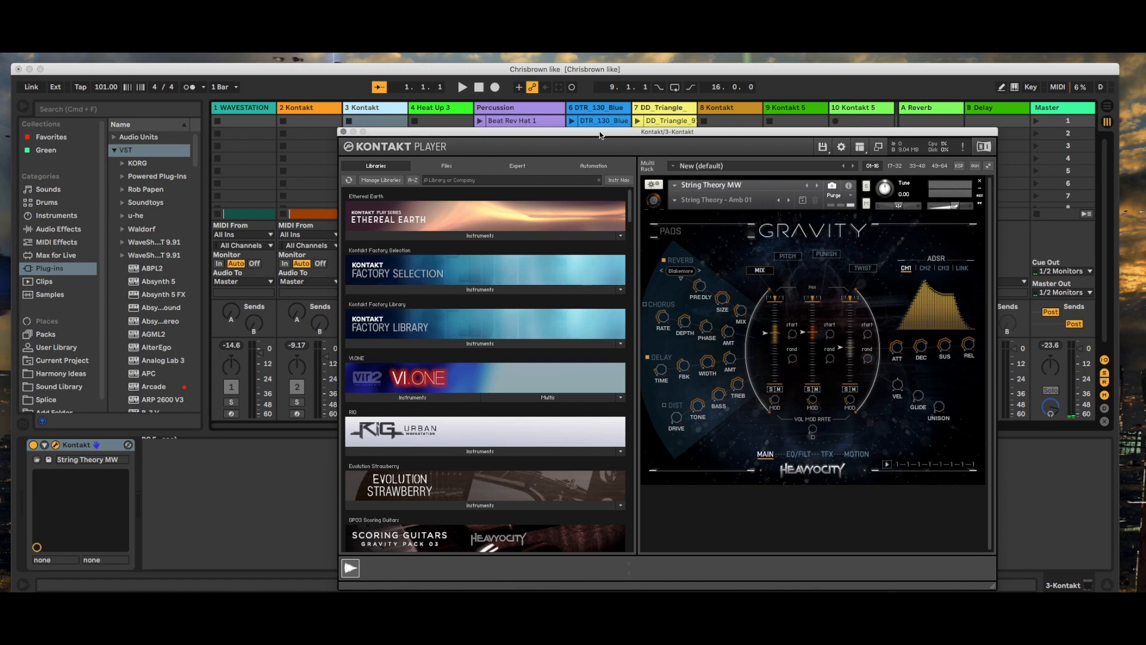
Step: Browse the Gravity library's instrument folders in Kontakt, including Hits, and close the plug-in window
{"action": "left_click_drag", "start_coordinate": [597, 132], "coordinate": [631, 121]}
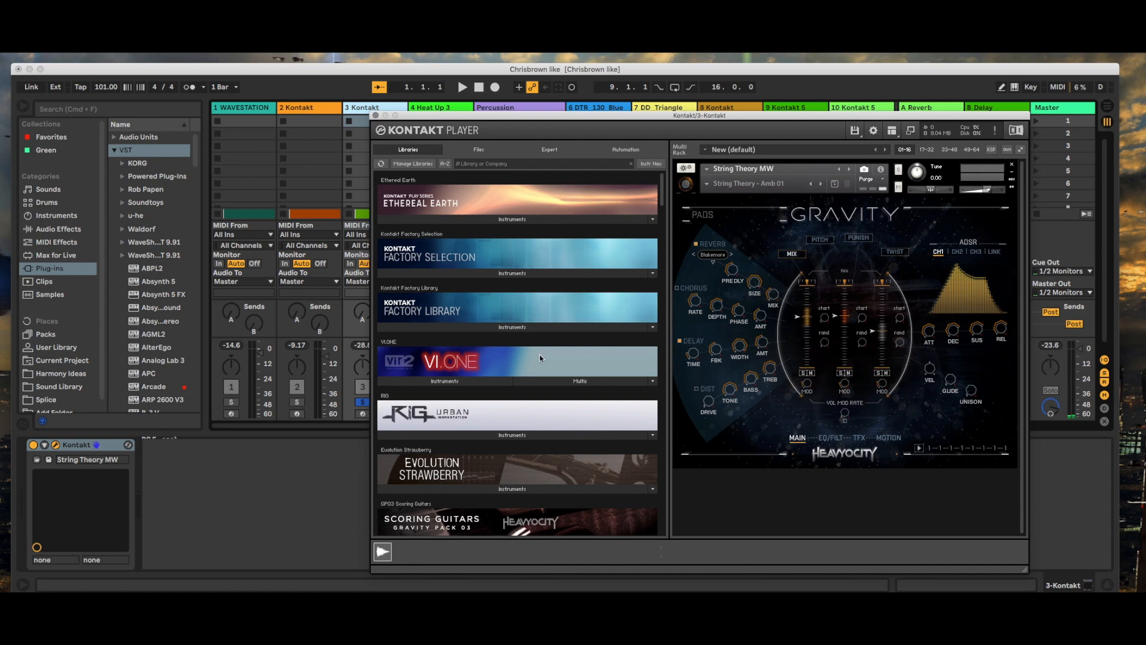
{"action": "scroll", "coordinate": [482, 360], "scroll_direction": "down", "scroll_amount": 8}
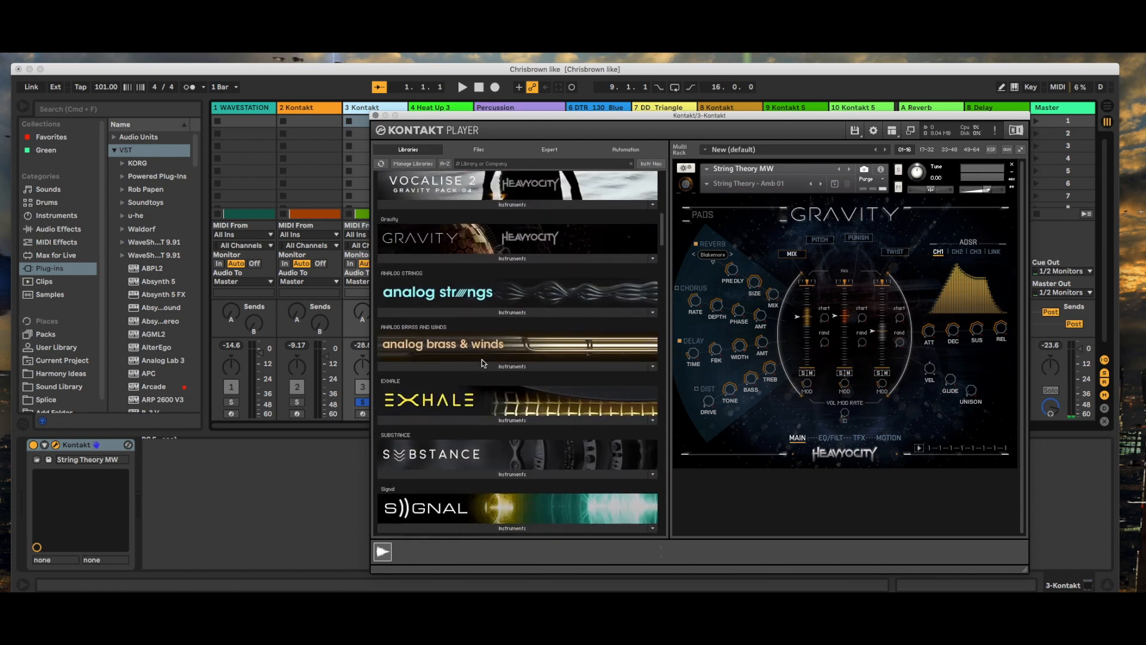
{"action": "left_click", "coordinate": [511, 259]}
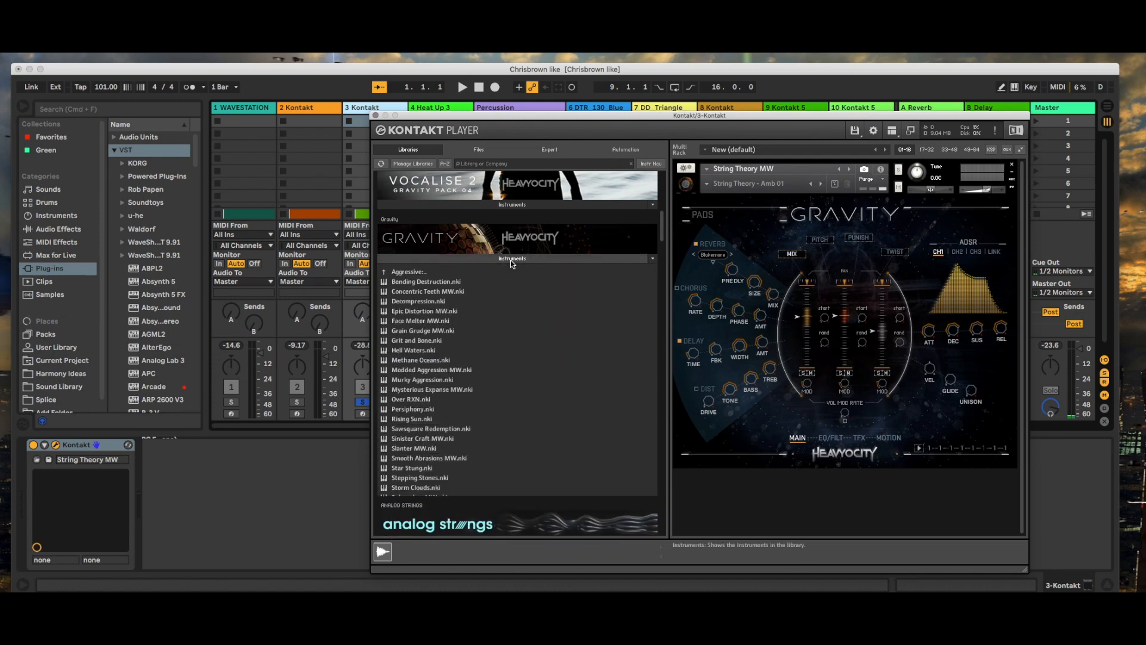
{"action": "left_click", "coordinate": [407, 273]}
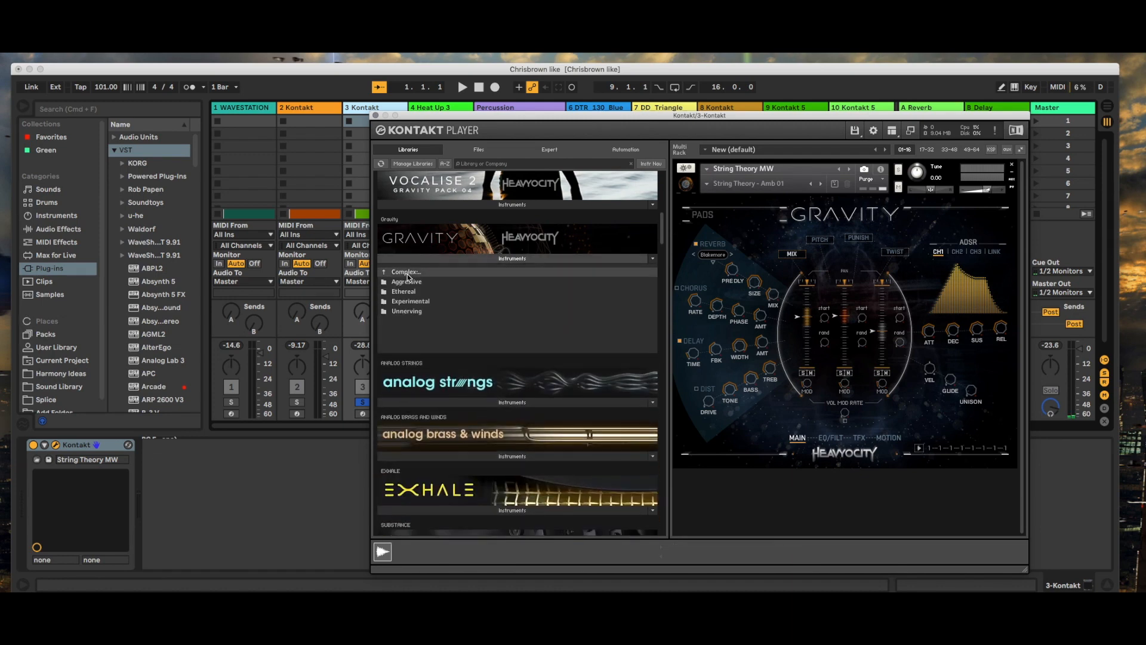
{"action": "left_click", "coordinate": [408, 272]}
{"action": "left_click", "coordinate": [407, 273]}
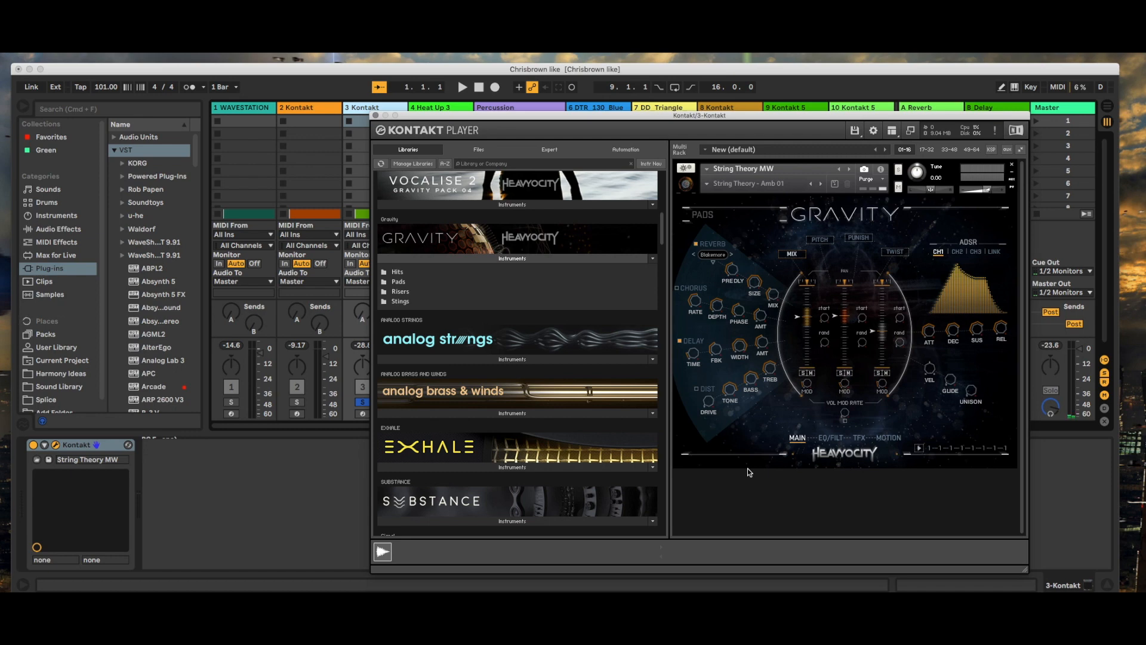
{"action": "left_click", "coordinate": [397, 273]}
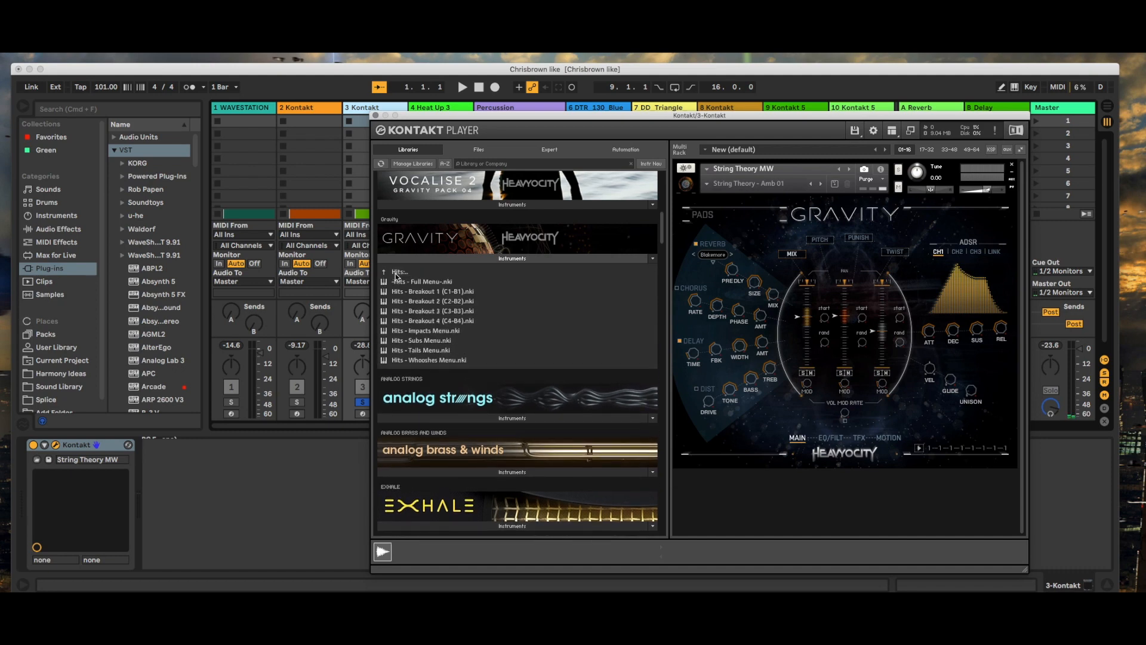
{"action": "left_click", "coordinate": [397, 273]}
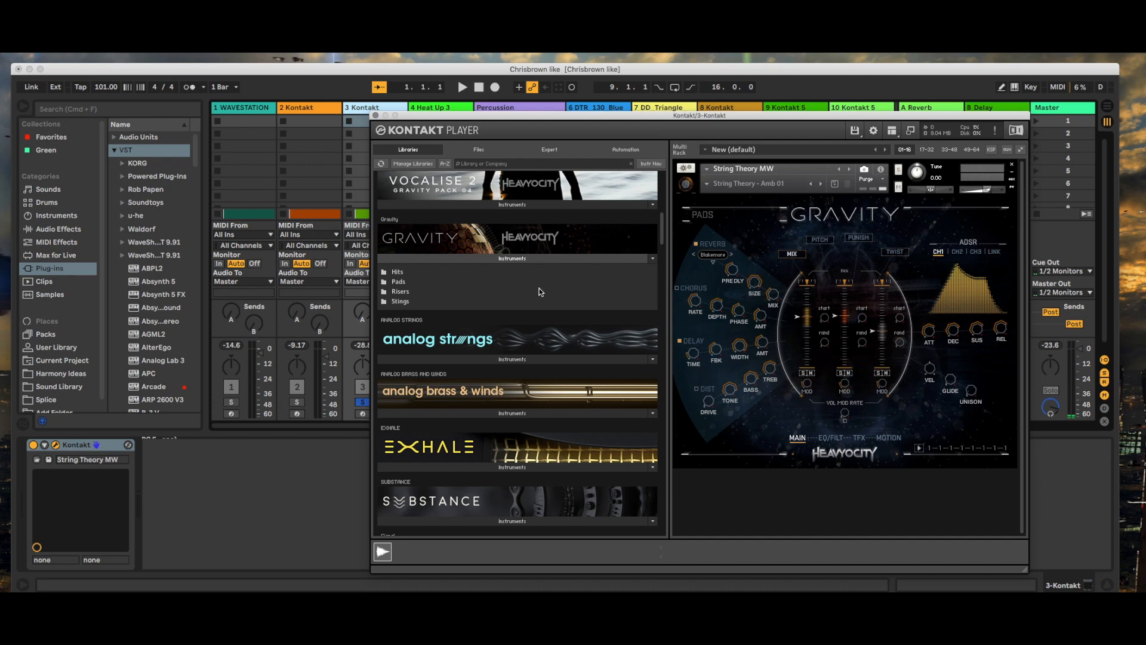
{"action": "left_click", "coordinate": [375, 115]}
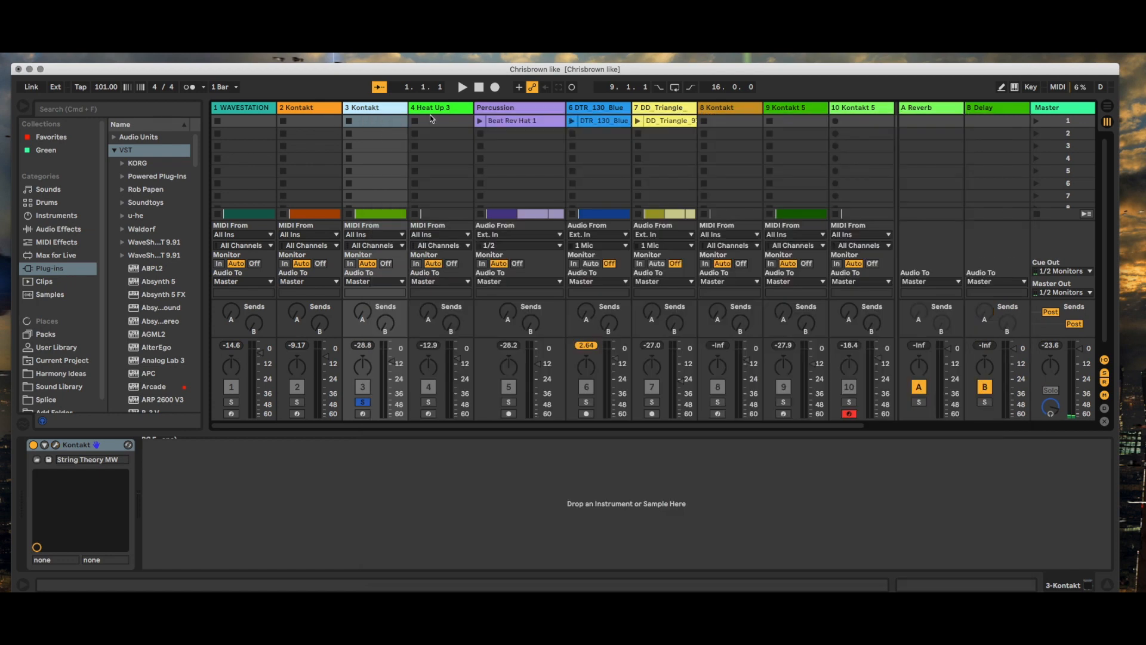
Step: Select the 4 Heat Up 3 track to examine its BLACK BEAUTY instrument, and unsolo the 3 Kontakt track
{"action": "left_click", "coordinate": [453, 111]}
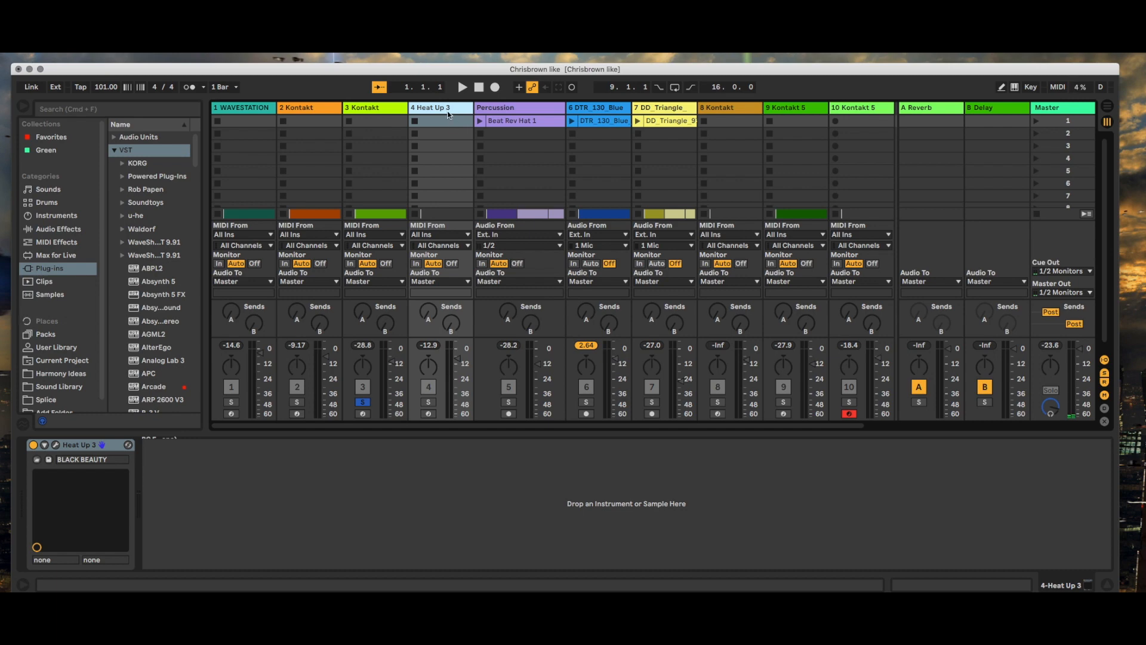
{"action": "left_click", "coordinate": [364, 403]}
Step: Launch the Beat Rev Hat 1 clip on the Percussion track, solo that track to hear it alone, and stop playback
{"action": "left_click", "coordinate": [525, 107]}
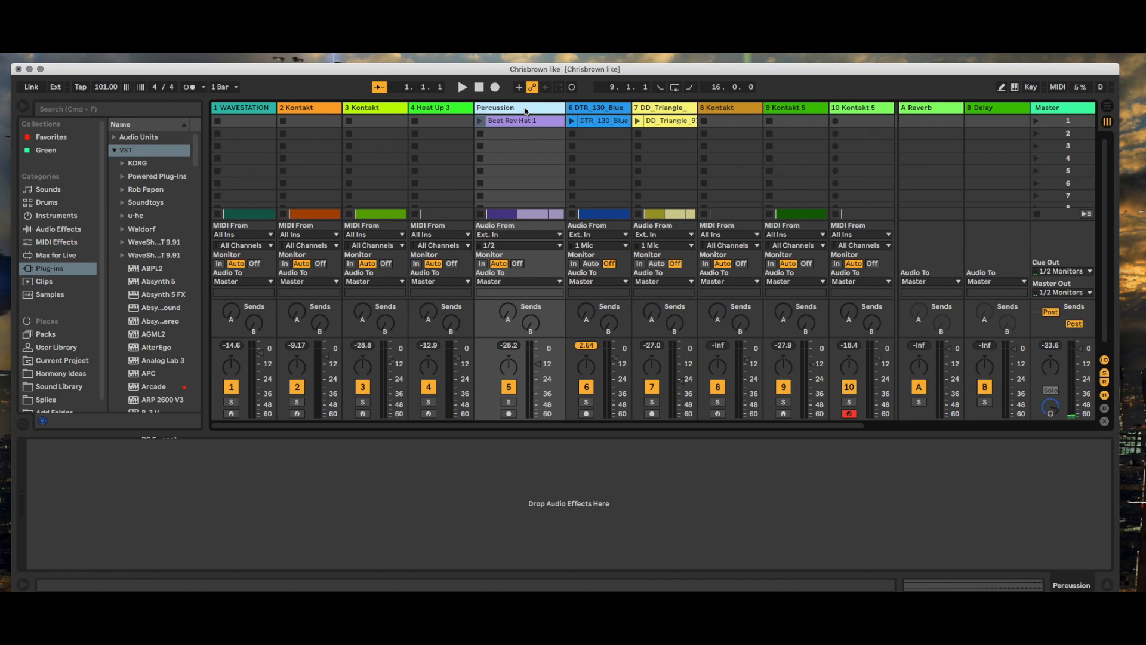
{"action": "left_click", "coordinate": [479, 121]}
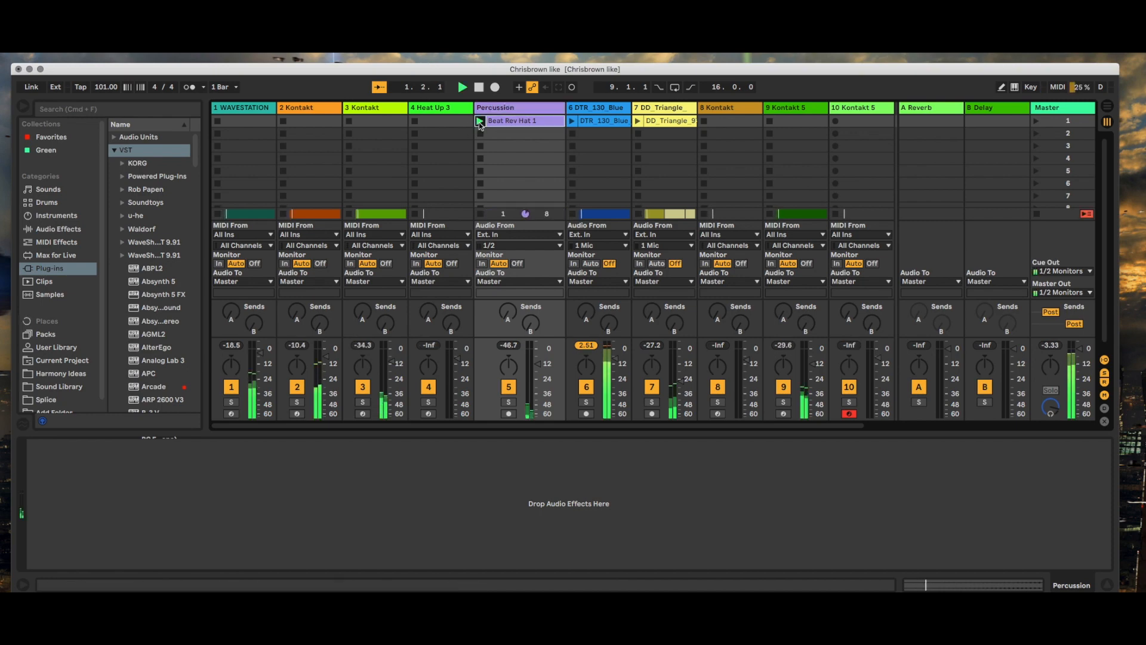
{"action": "scroll", "coordinate": [520, 363], "scroll_direction": "down", "scroll_amount": 1}
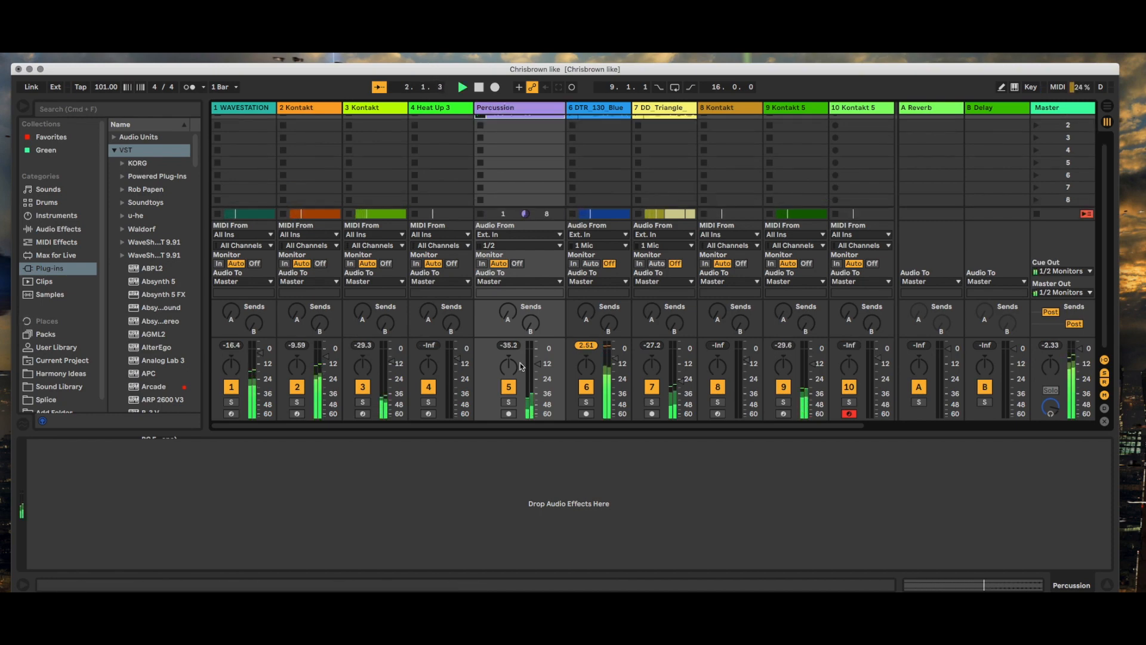
{"action": "left_click", "coordinate": [509, 402]}
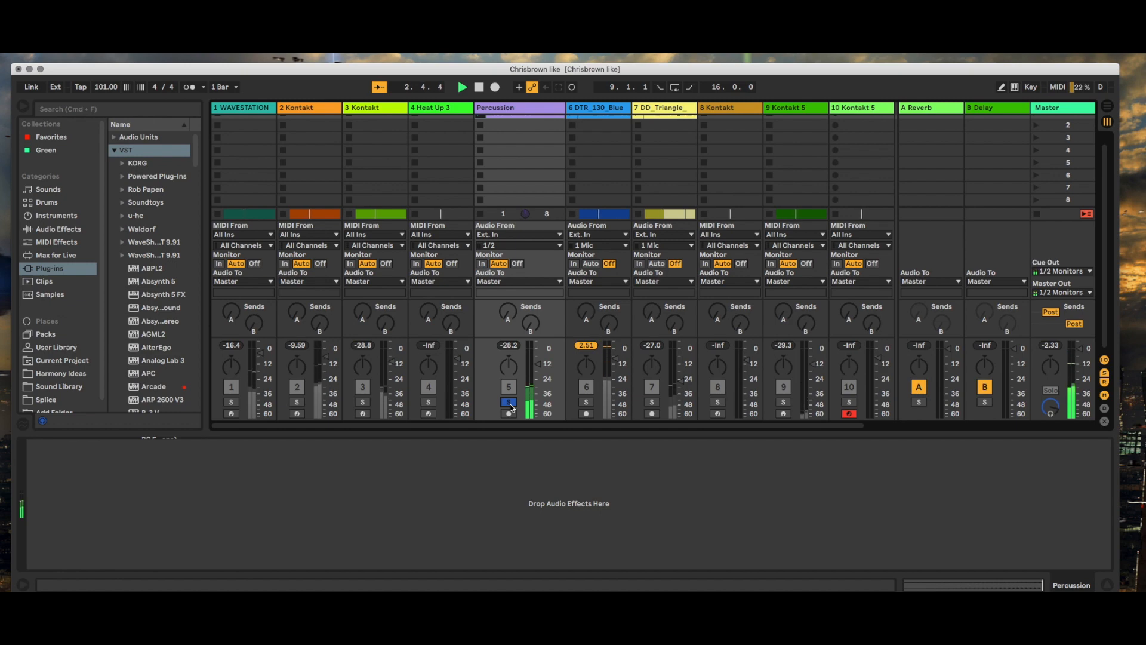
{"action": "scroll", "coordinate": [510, 408], "scroll_direction": "up", "scroll_amount": 1}
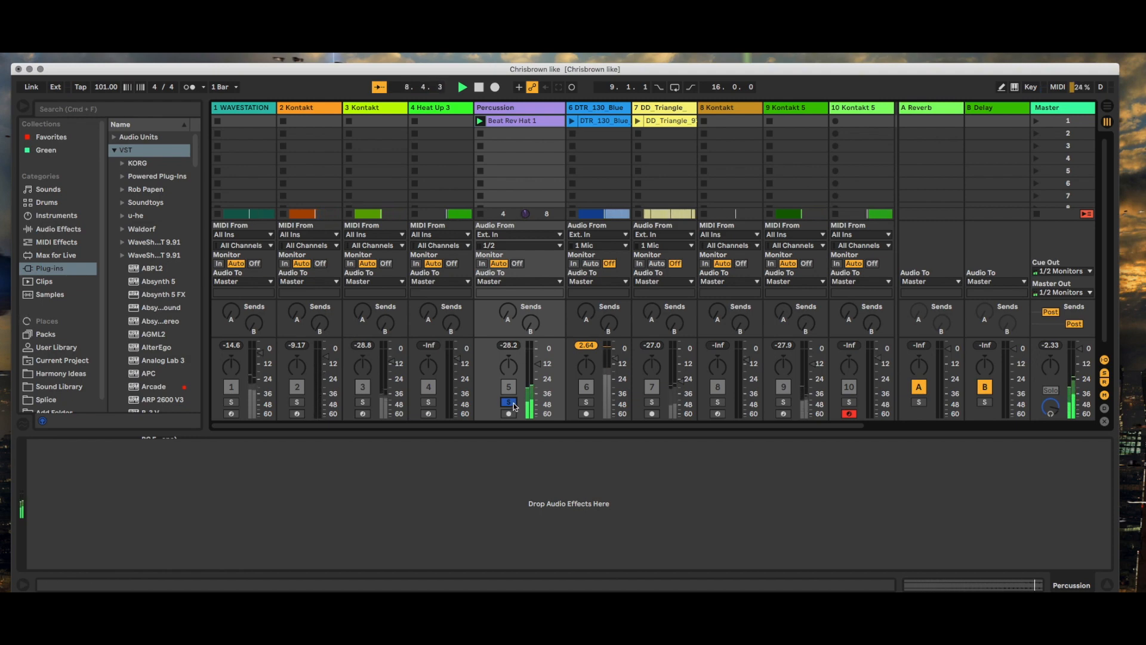
{"action": "left_click", "coordinate": [479, 87]}
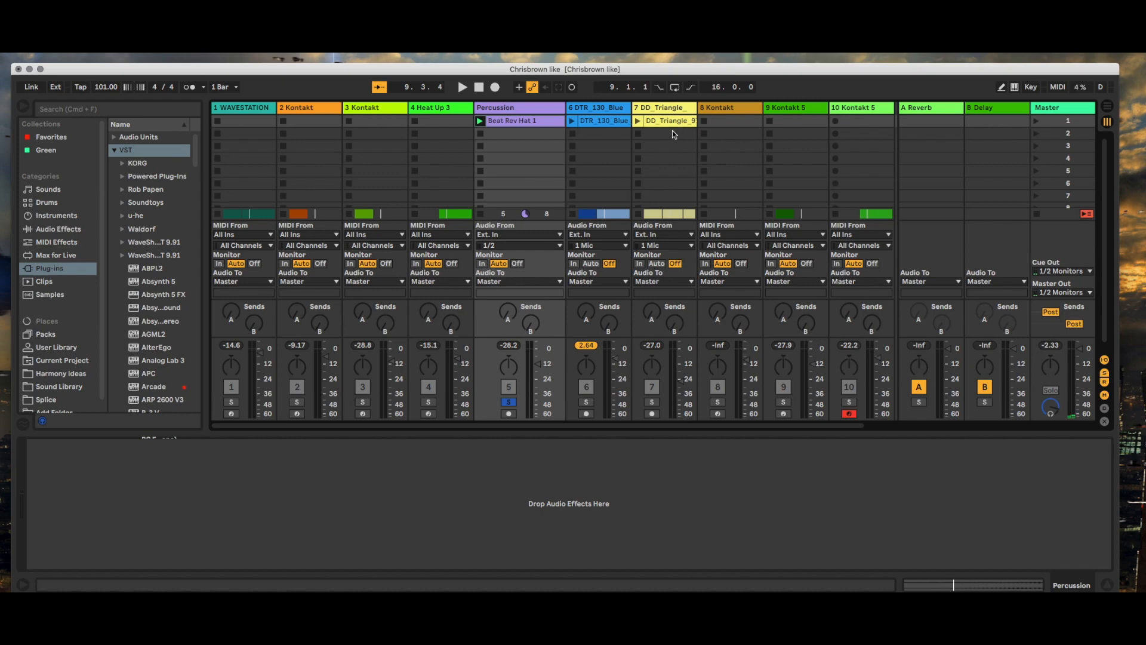
Step: Show the Kontakt and Movement devices on the 8 Kontakt track, solo the track, and start playback from the beginning
{"action": "left_click", "coordinate": [743, 111]}
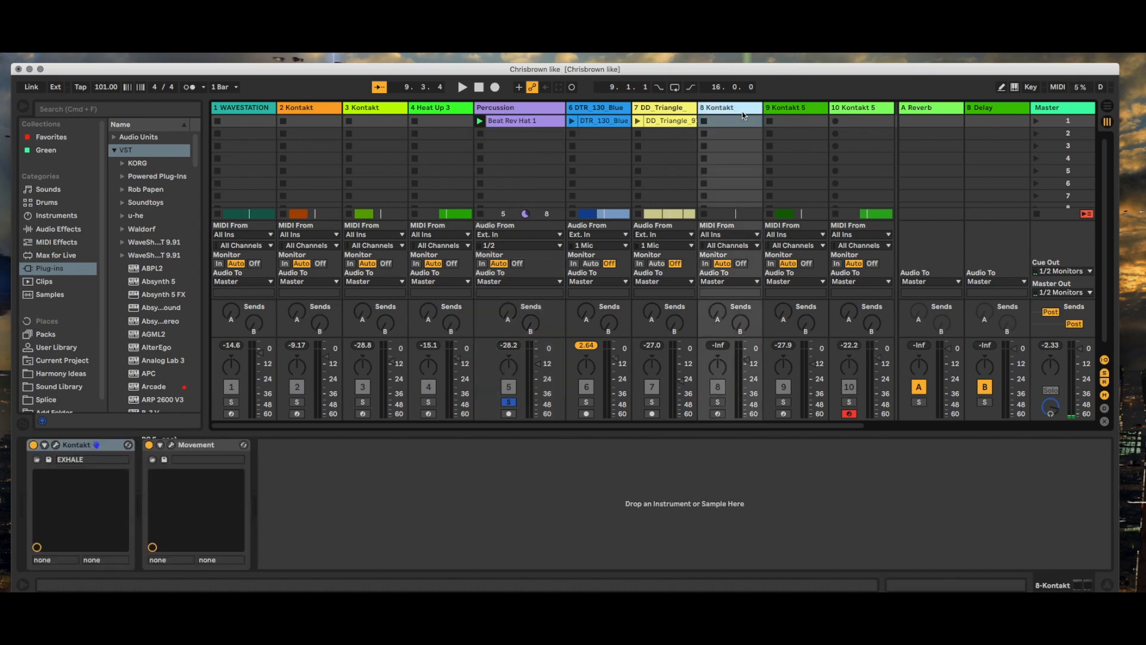
{"action": "left_click", "coordinate": [718, 402]}
{"action": "key", "text": "space"}
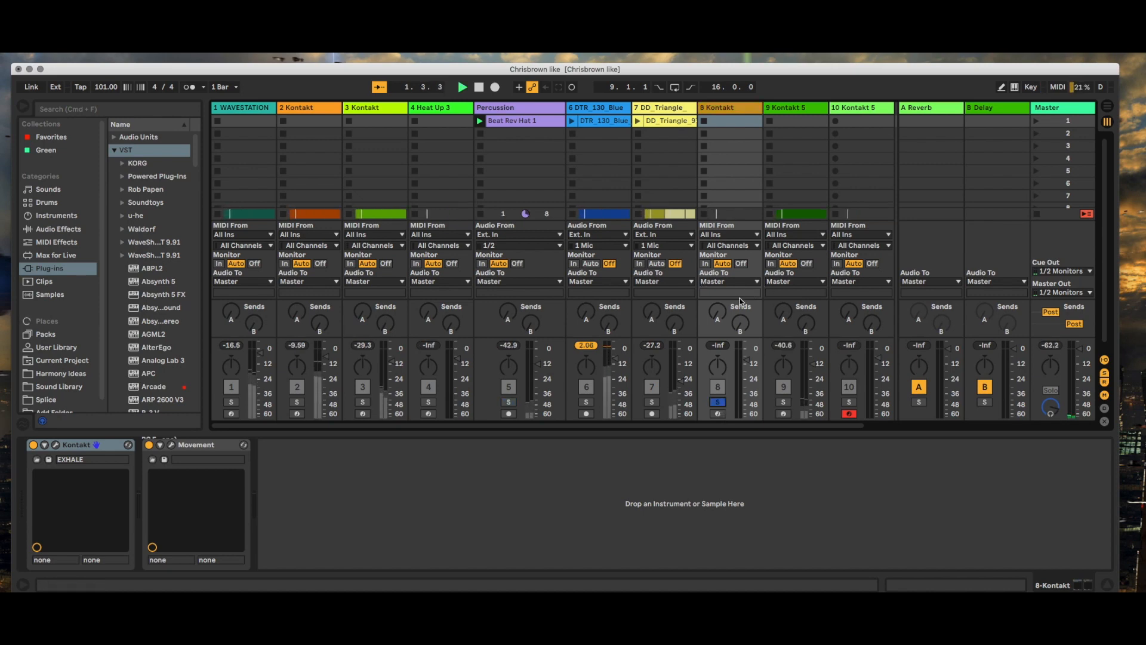
Step: Audition the soloed 8 Kontakt track's first 11-Kontakt 2 clip from bar 17 in the arrangement
{"action": "scroll", "coordinate": [739, 301], "scroll_direction": "down", "scroll_amount": 1}
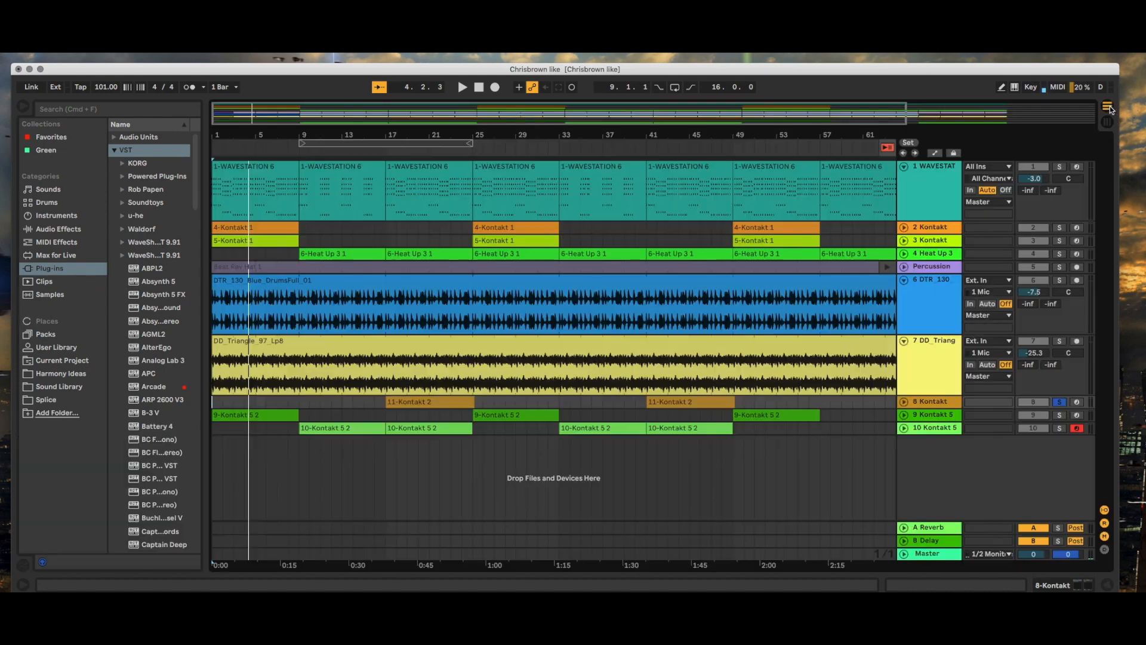
{"action": "left_click", "coordinate": [1108, 107]}
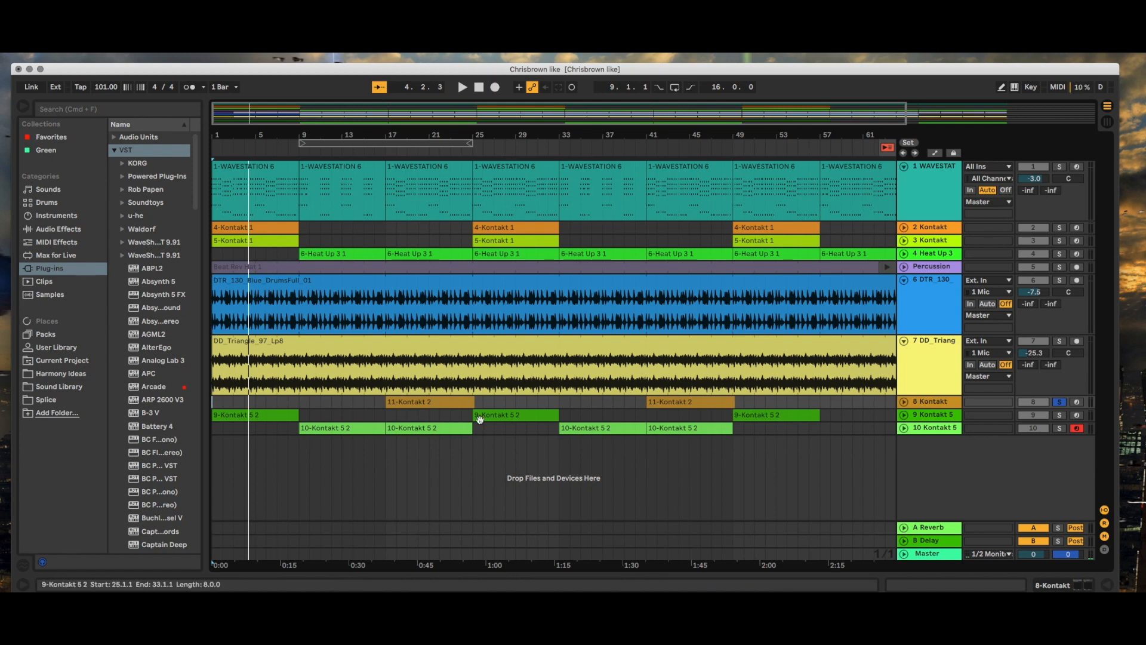
{"action": "left_click", "coordinate": [387, 147]}
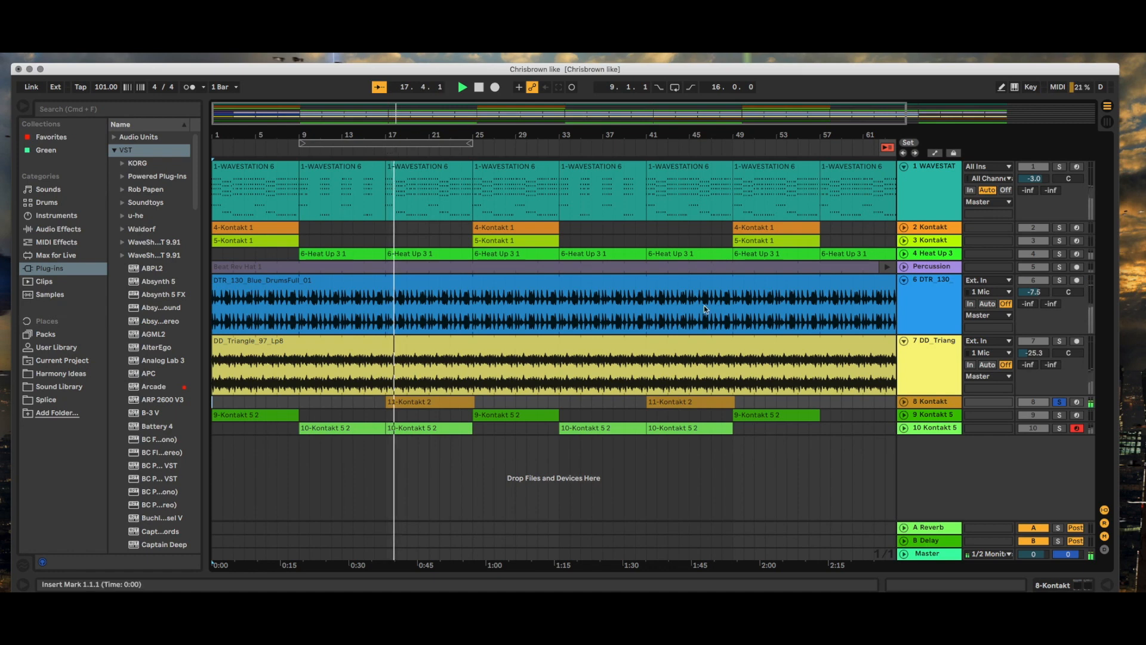
{"action": "key", "text": "space"}
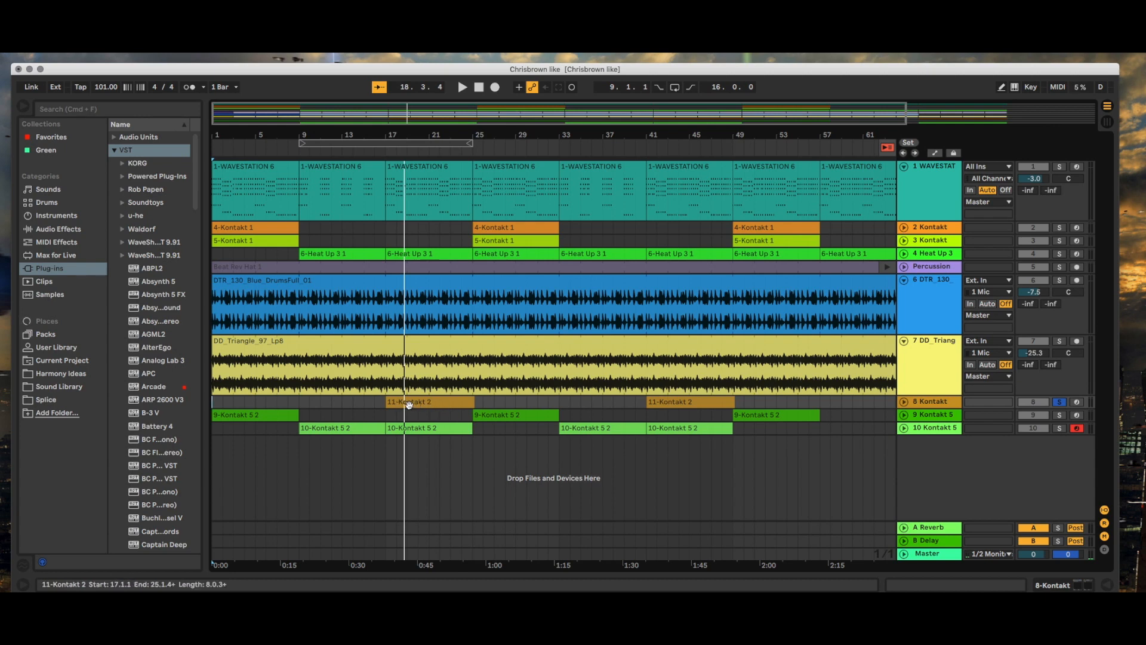
{"action": "left_click", "coordinate": [383, 152]}
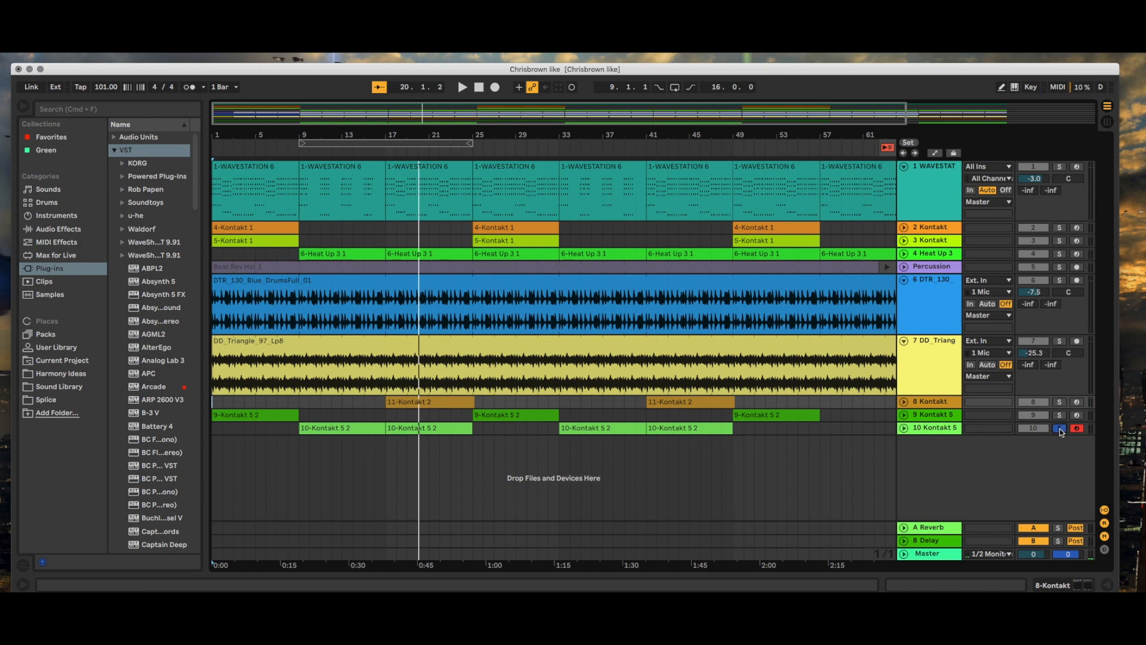
Step: Play the soloed 10 Kontakt 5 track from bar 9, check it in the session mixer, and return to the arrangement
{"action": "left_click", "coordinate": [296, 148]}
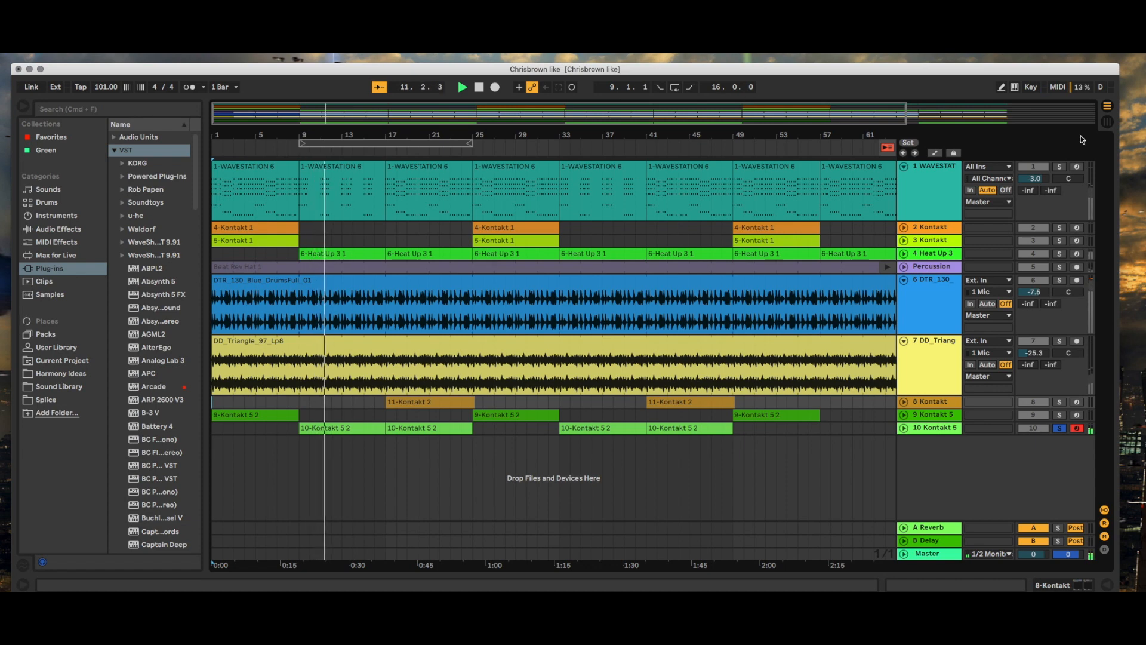
{"action": "left_click", "coordinate": [1109, 122]}
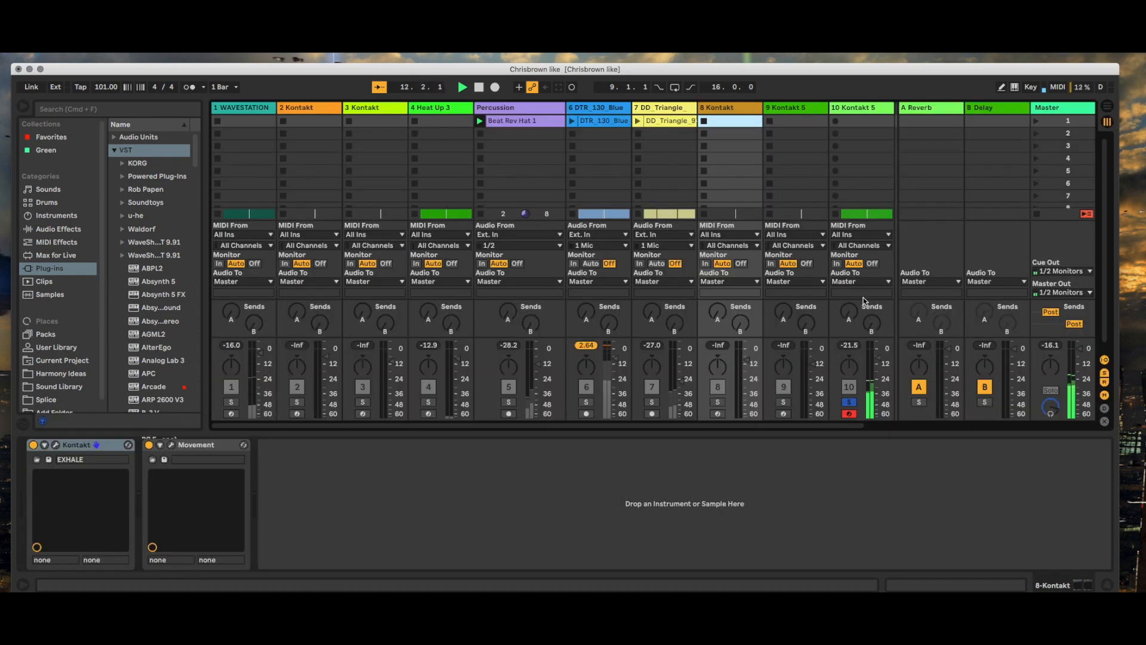
{"action": "scroll", "coordinate": [864, 297], "scroll_direction": "right", "scroll_amount": 3}
{"action": "scroll", "coordinate": [864, 297], "scroll_direction": "down", "scroll_amount": 1}
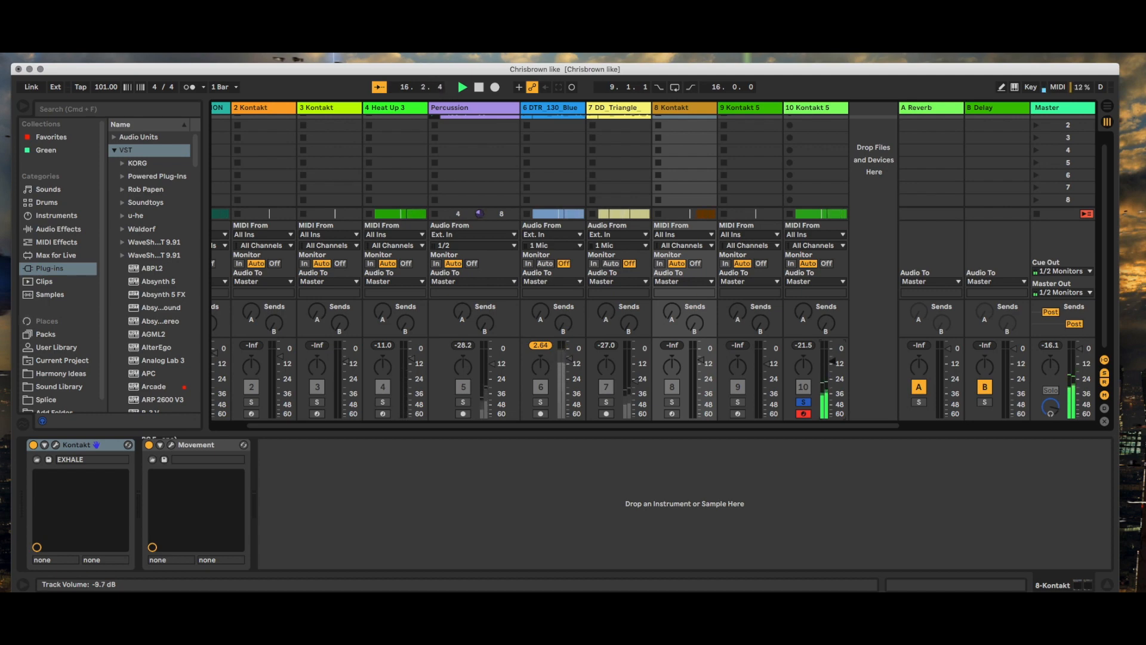
{"action": "left_click", "coordinate": [1109, 107]}
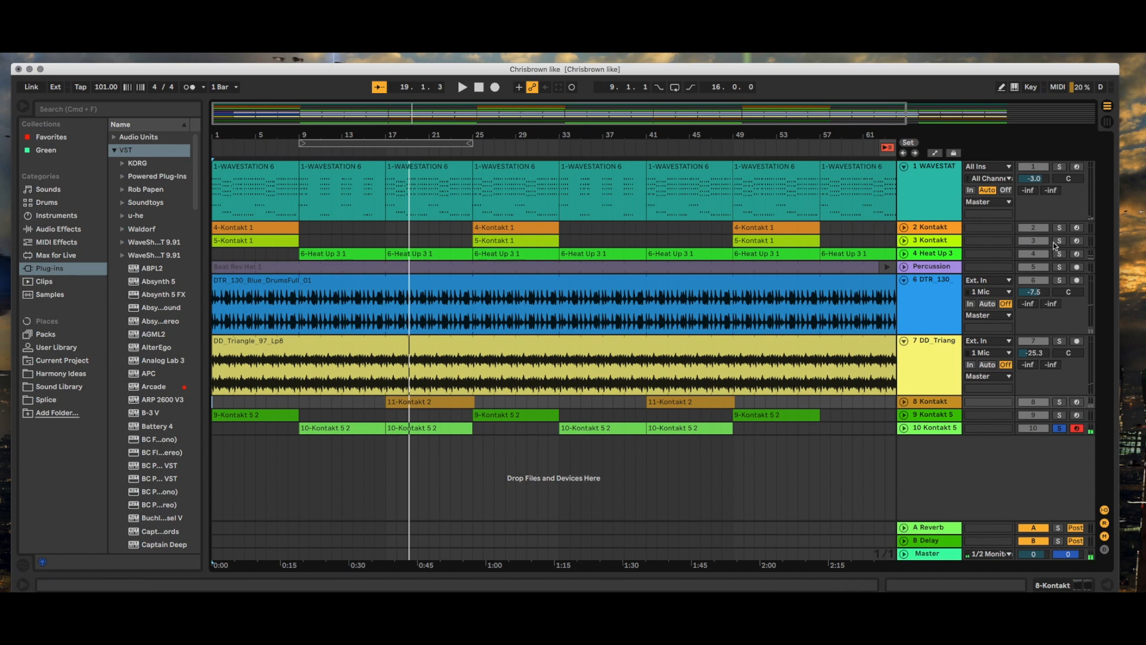
Step: Unsolo the 10 Kontakt 5 track, play the full arrangement from the start with all tracks, and stop playback
{"action": "left_click", "coordinate": [1060, 429]}
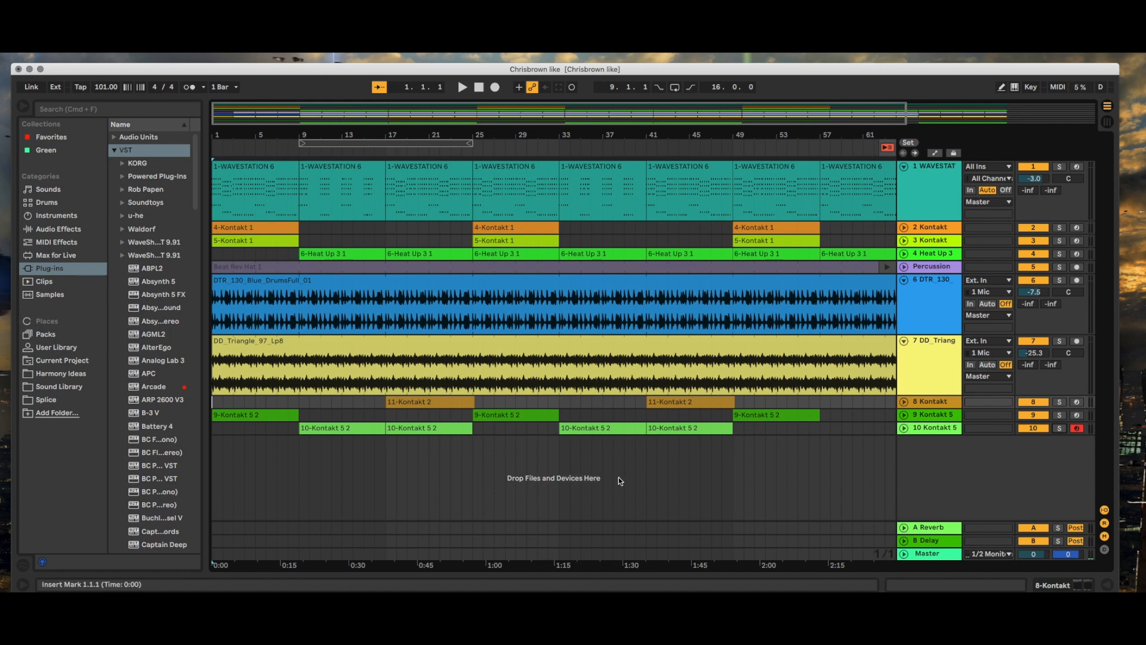
{"action": "key", "text": "space"}
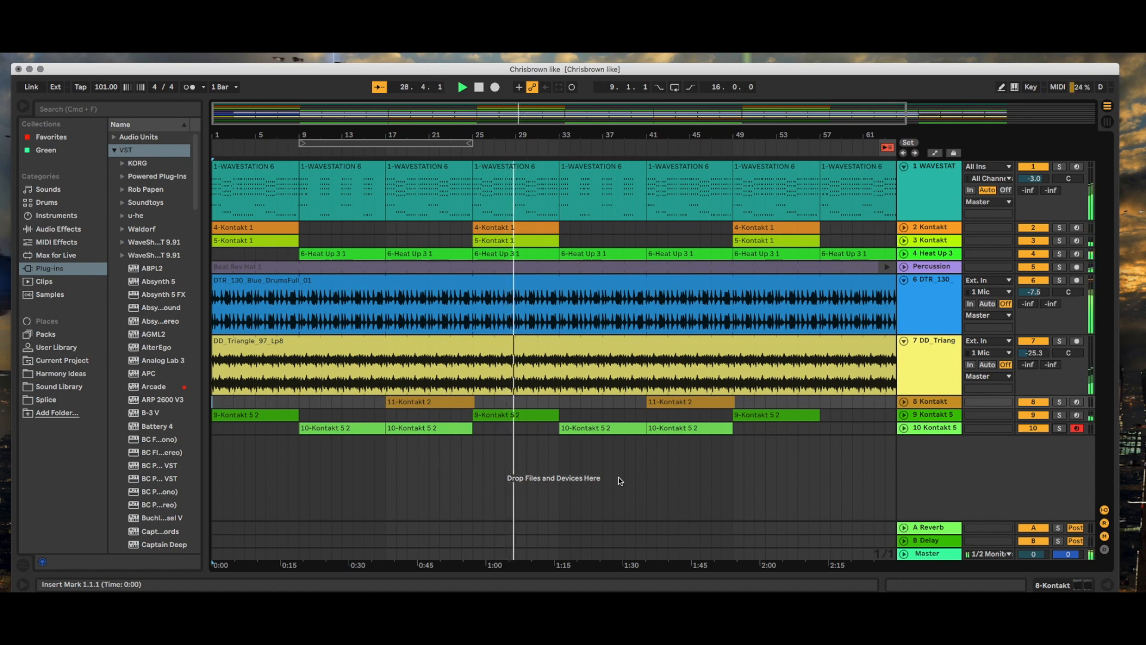
{"action": "left_click", "coordinate": [480, 89]}
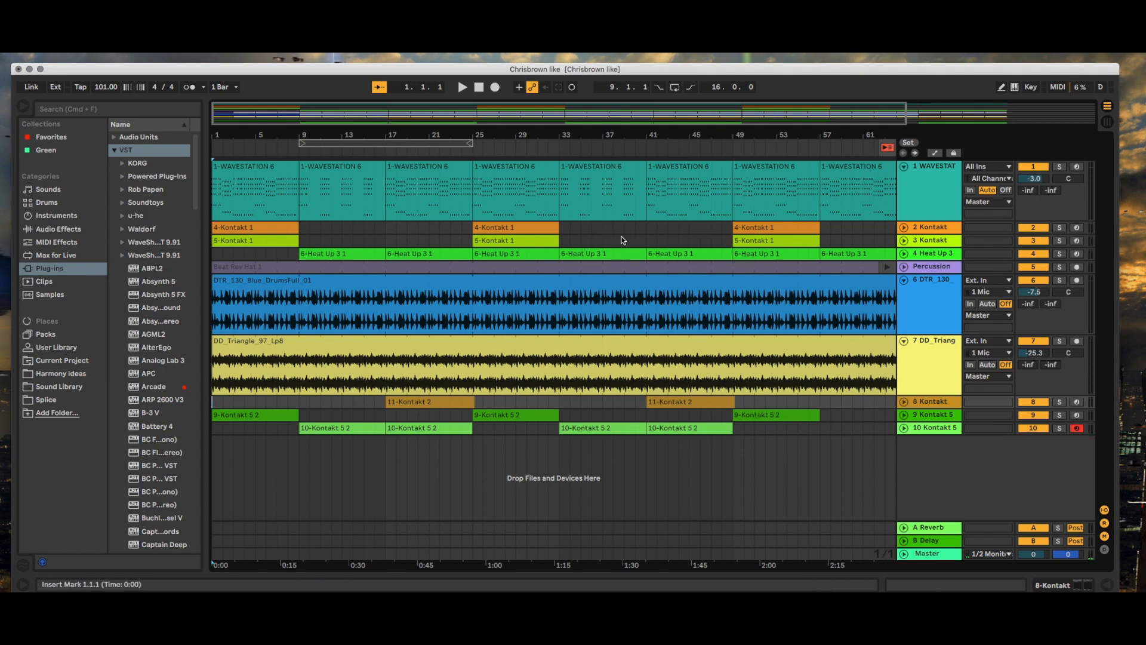
Step: Examine the clip layout of the whole arrangement from bar 1 through to the last clips of the song
{"action": "scroll", "coordinate": [715, 240], "scroll_direction": "right", "scroll_amount": 5}
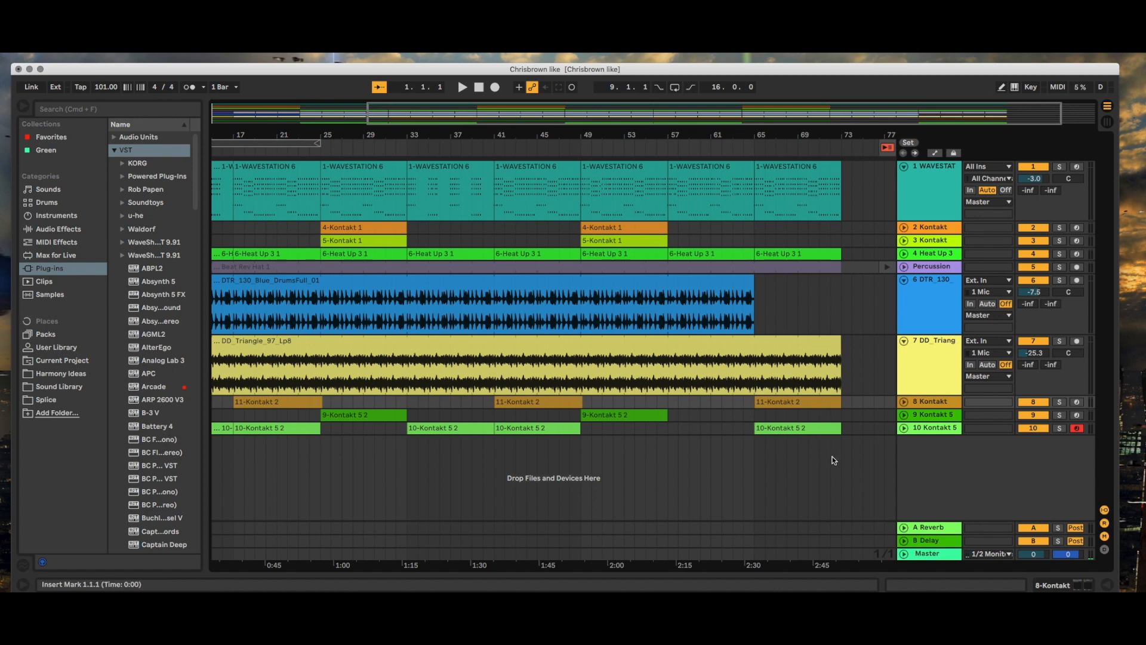
{"action": "scroll", "coordinate": [822, 455], "scroll_direction": "left", "scroll_amount": 5}
{"action": "scroll", "coordinate": [822, 457], "scroll_direction": "right", "scroll_amount": 5}
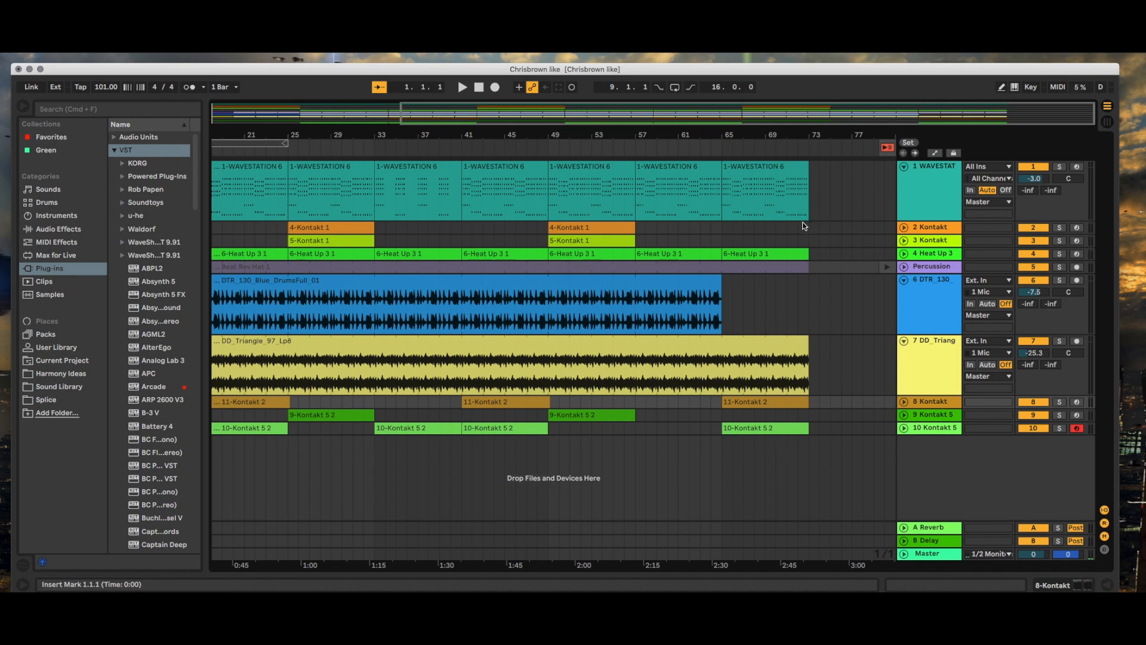
{"action": "scroll", "coordinate": [801, 284], "scroll_direction": "left", "scroll_amount": 5}
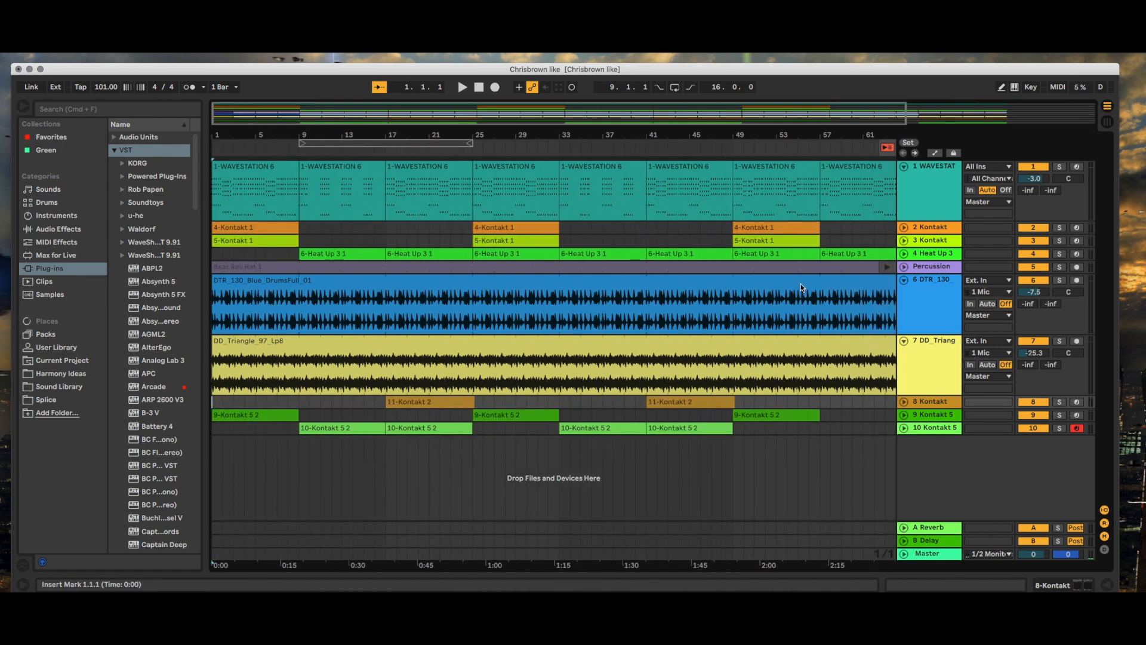
{"action": "scroll", "coordinate": [801, 284], "scroll_direction": "right", "scroll_amount": 5}
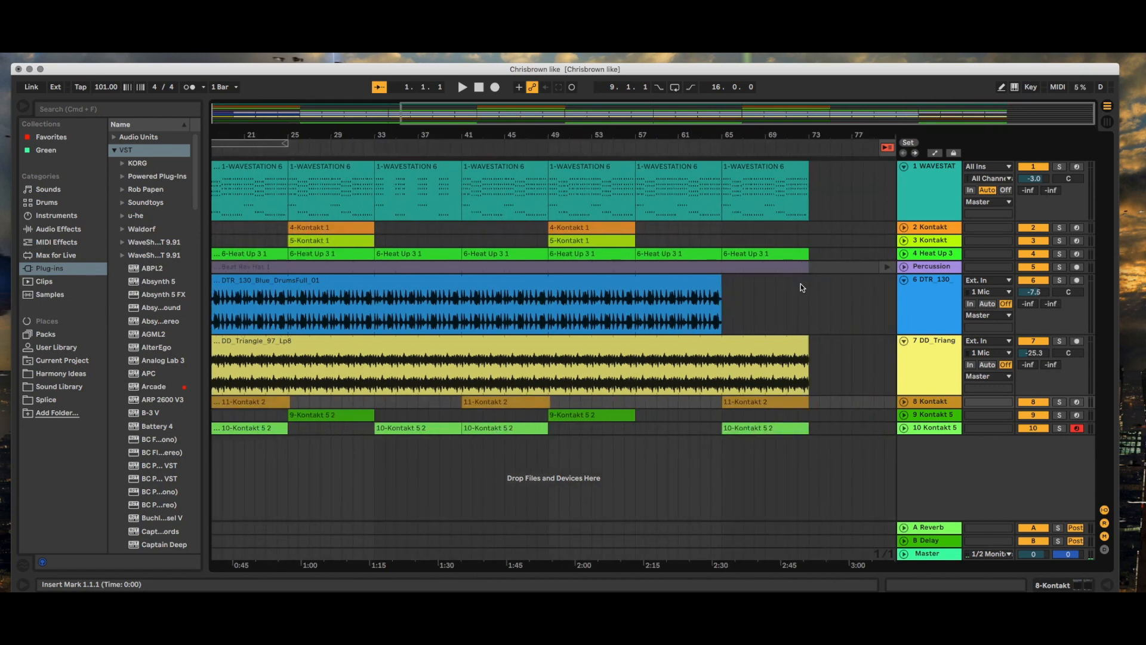